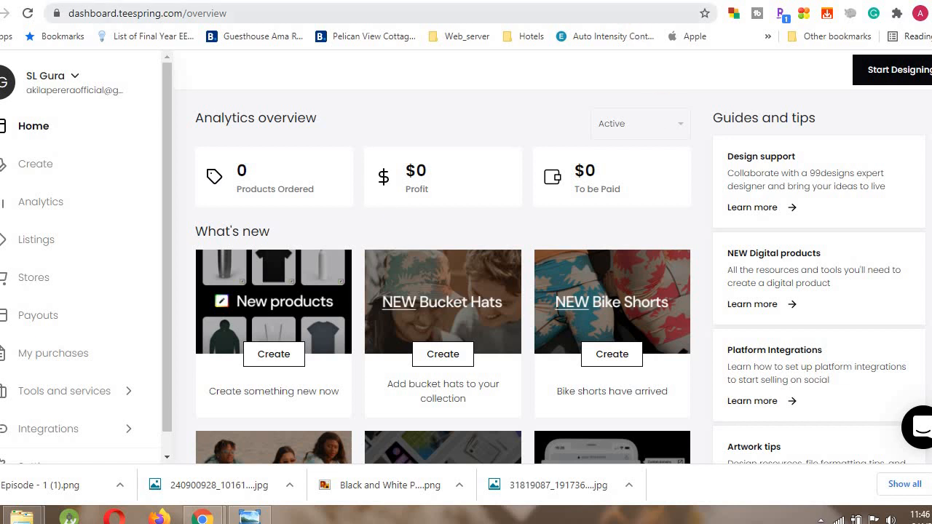
# Switch to the Similarweb report for teespring.com and examine its traffic overview, referrals and search keywords.
pyautogui.hotkey('ctrl', 'Tab')
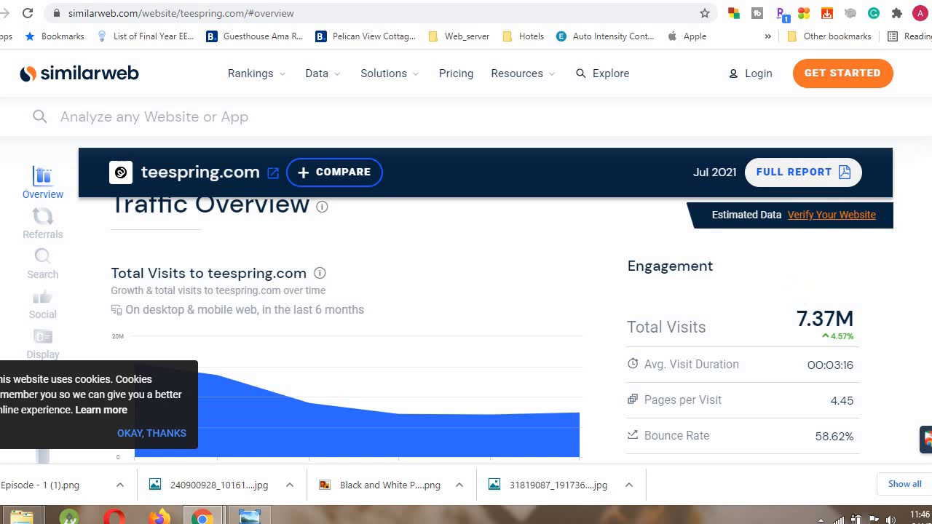
pyautogui.scroll(7, 486, 306)
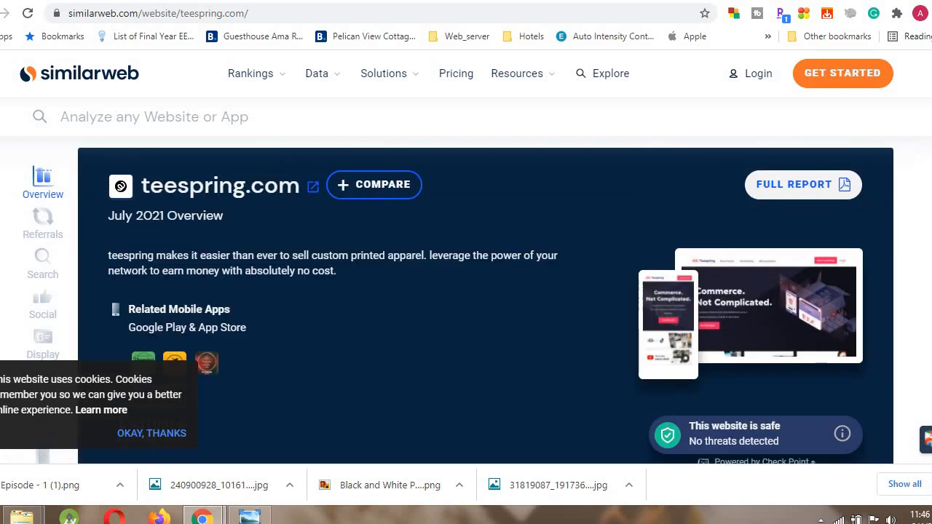
pyautogui.scroll(-10, 486, 306)
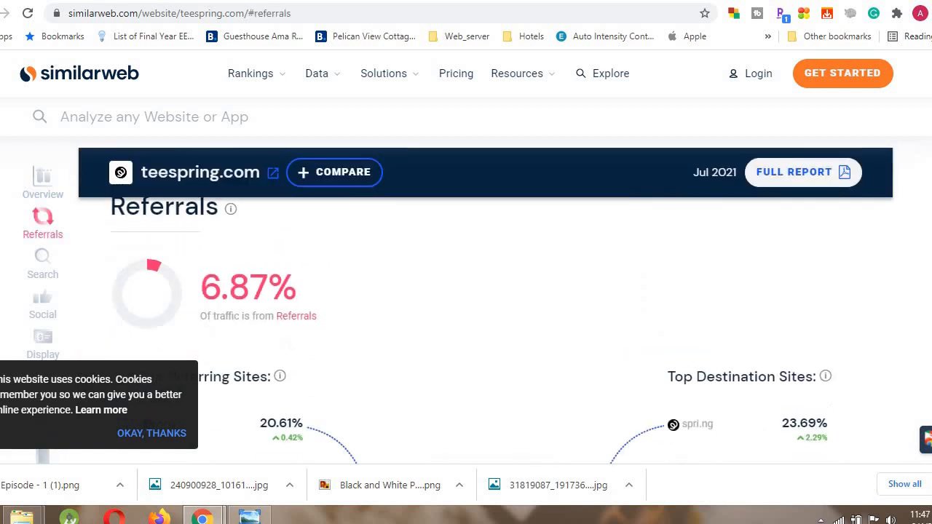
pyautogui.scroll(-8, 486, 305)
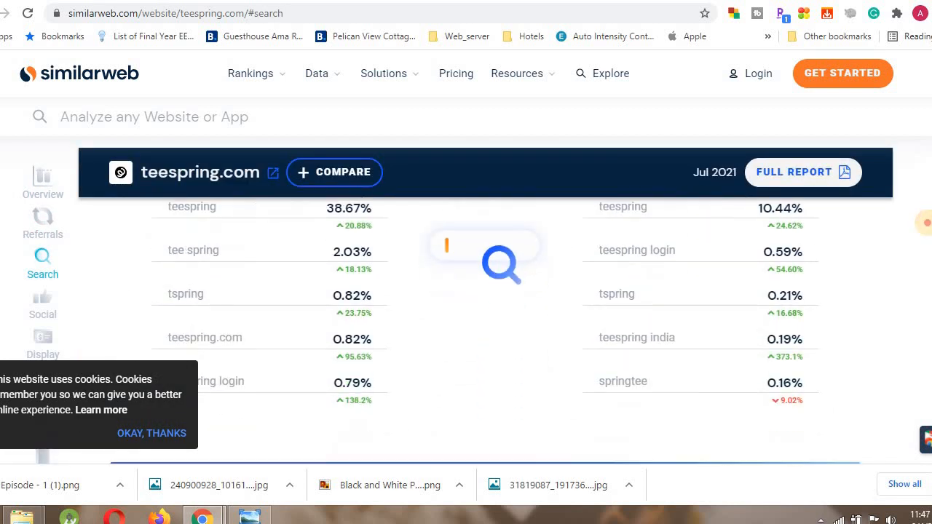
pyautogui.scroll(15, 485, 305)
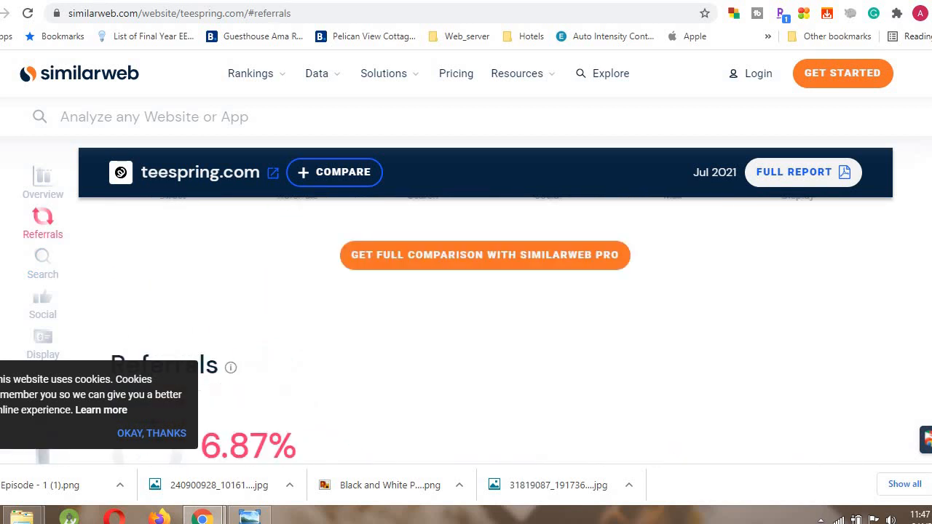
pyautogui.scroll(5, 485, 305)
pyautogui.scroll(-2, 486, 305)
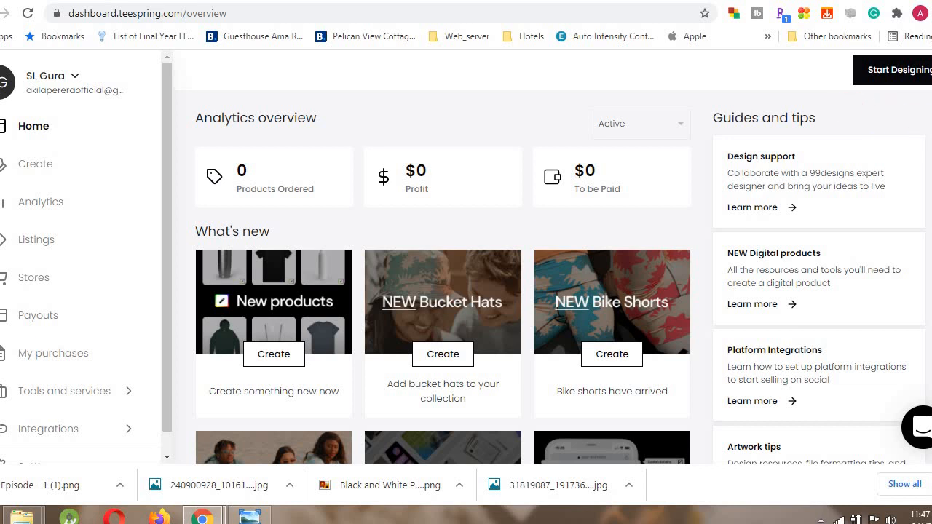
# Open the Stores page from the Teespring dashboard and view the platforms offered for adding a social profile, without adding one.
pyautogui.scroll(-2, 560, 278)
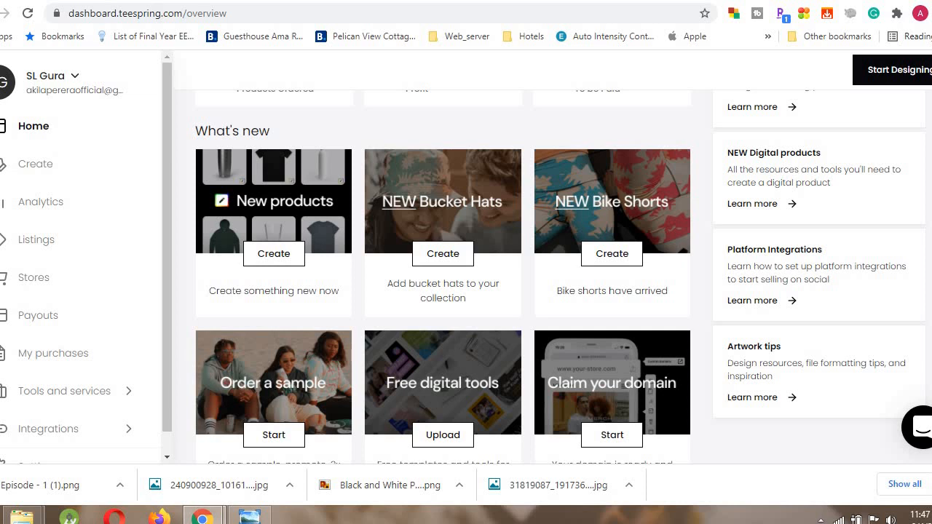
pyautogui.scroll(1, 443, 277)
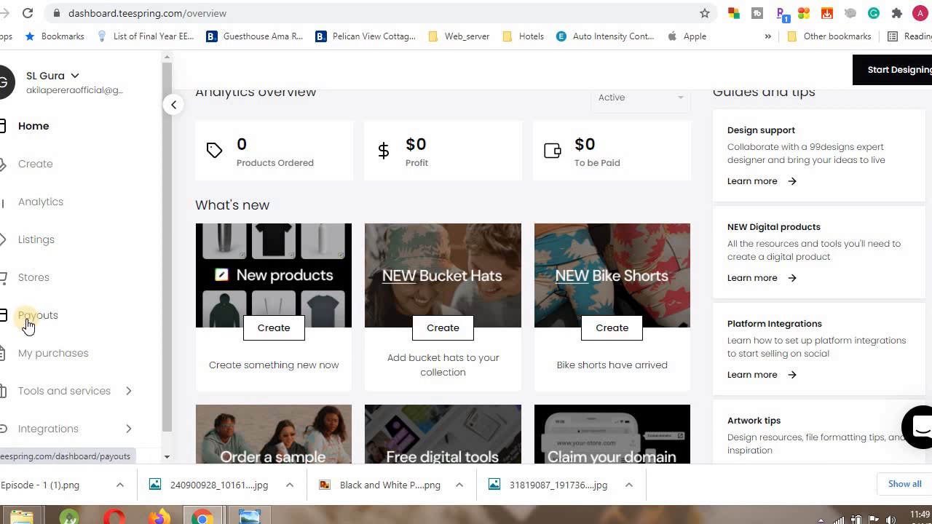
pyautogui.click(29, 279)
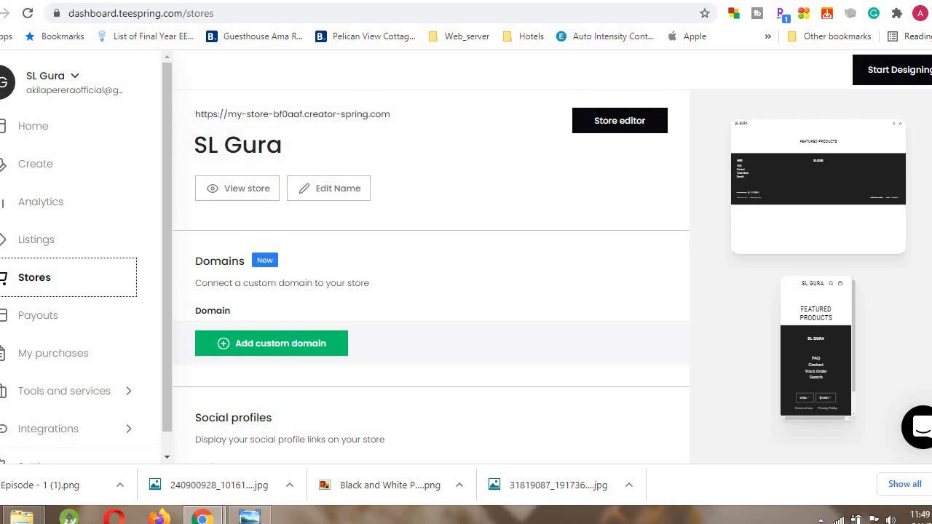
pyautogui.scroll(-2, 429, 277)
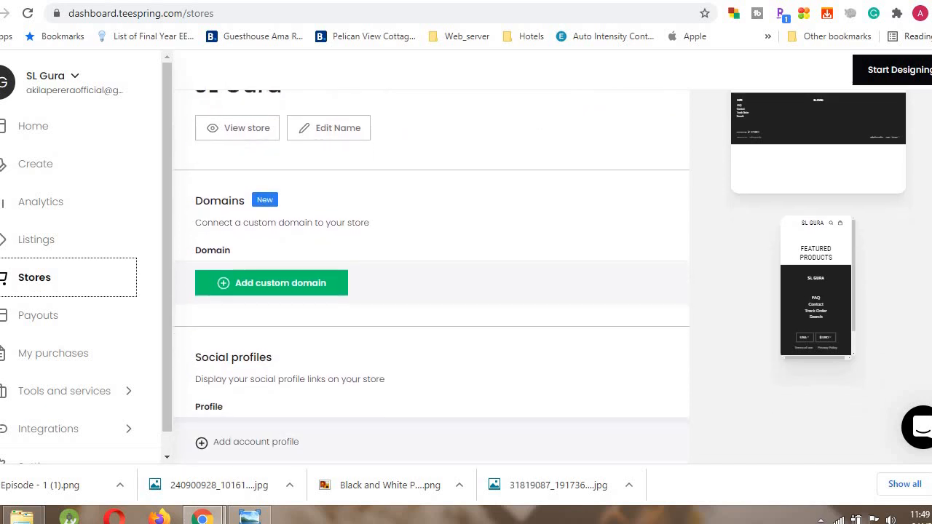
pyautogui.click(242, 428)
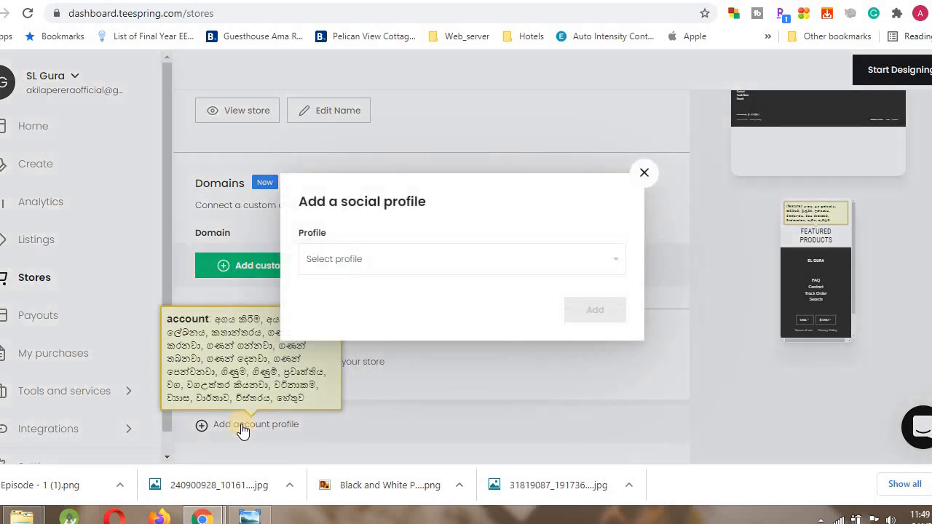
pyautogui.click(536, 259)
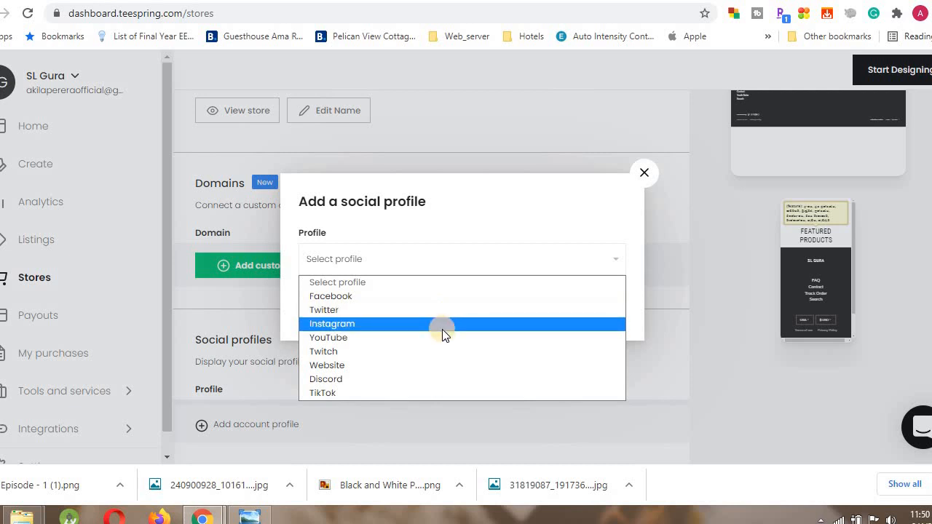
pyautogui.click(641, 162)
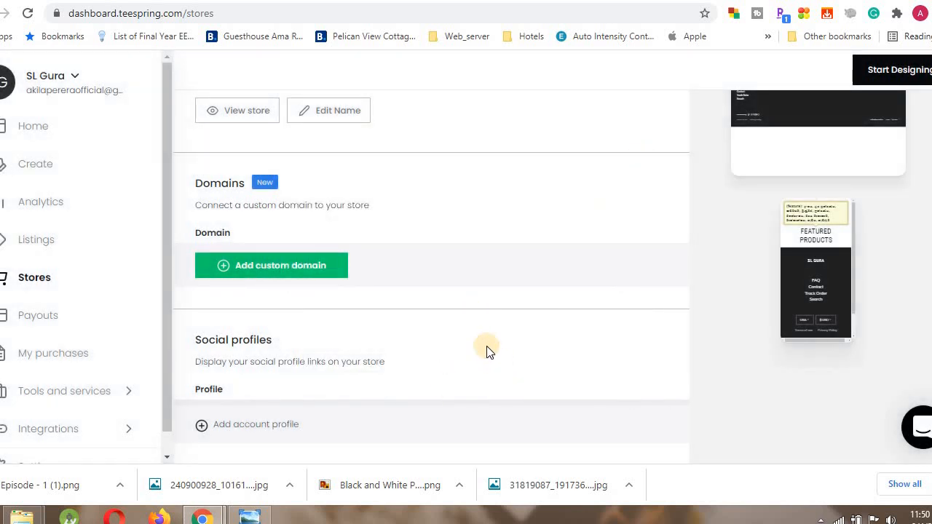
pyautogui.scroll(1, 437, 277)
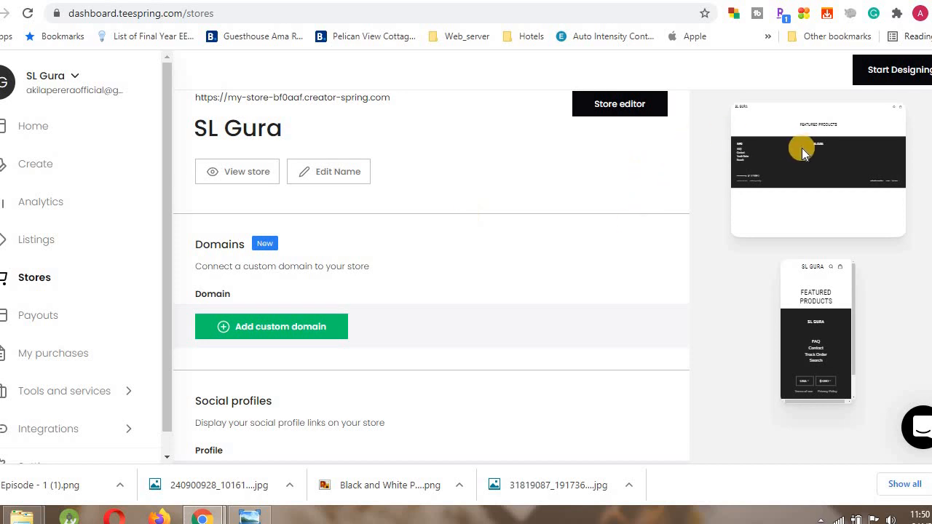
# Open the store editor and inspect the Navigation bar, Hero banner and Products sections without changing them.
pyautogui.click(613, 104)
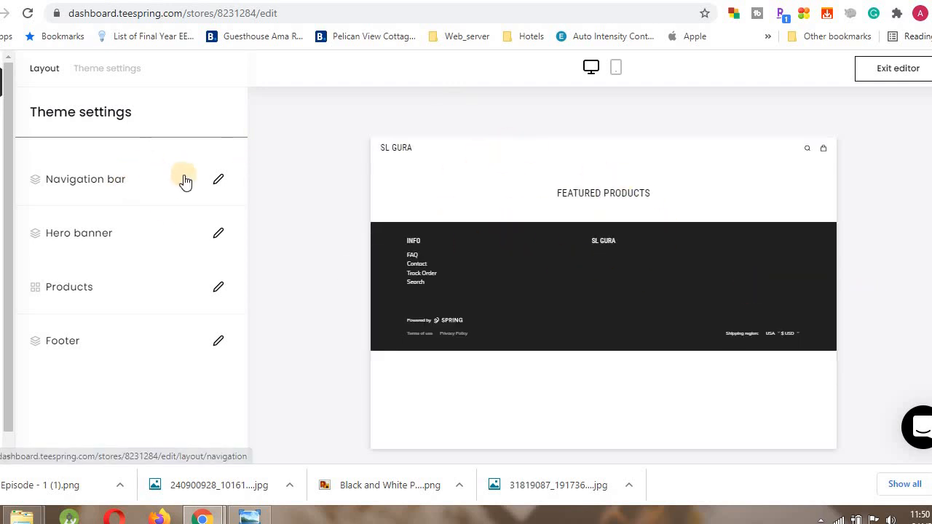
pyautogui.click(217, 180)
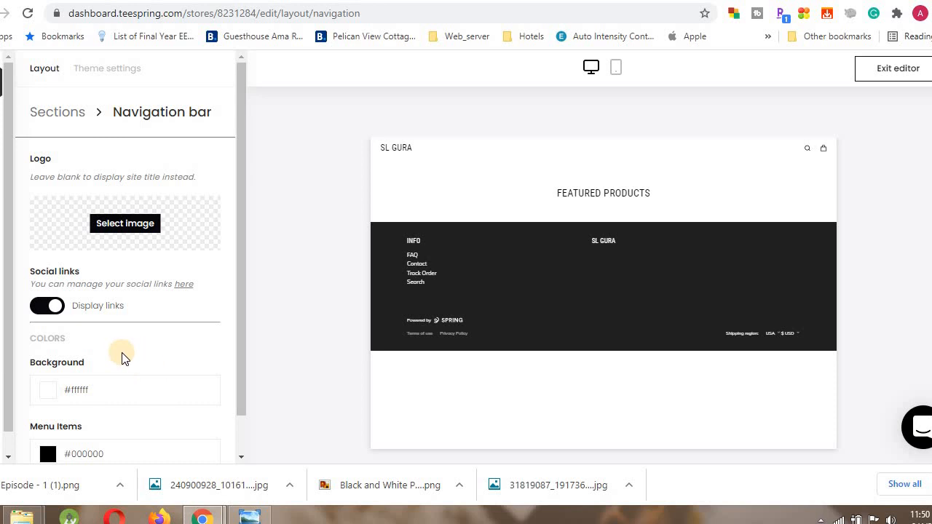
pyautogui.click(52, 113)
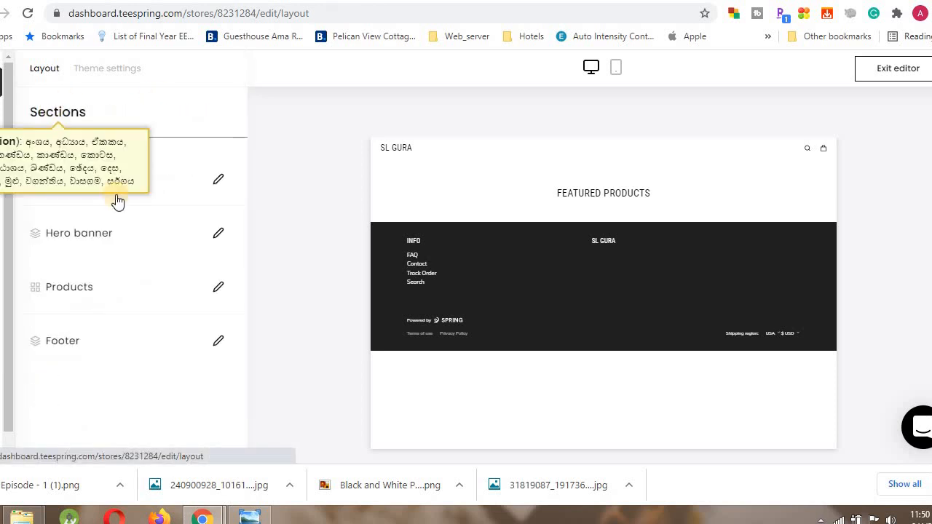
pyautogui.click(145, 243)
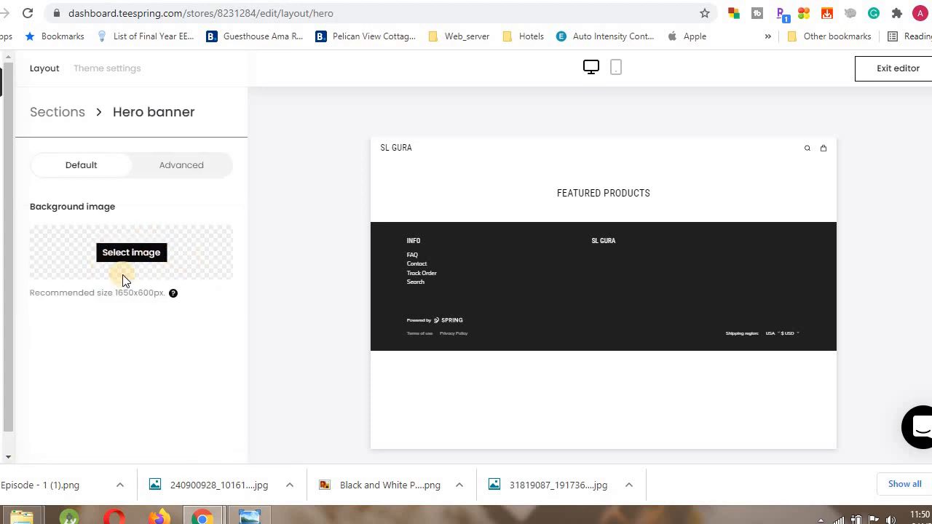
pyautogui.click(70, 113)
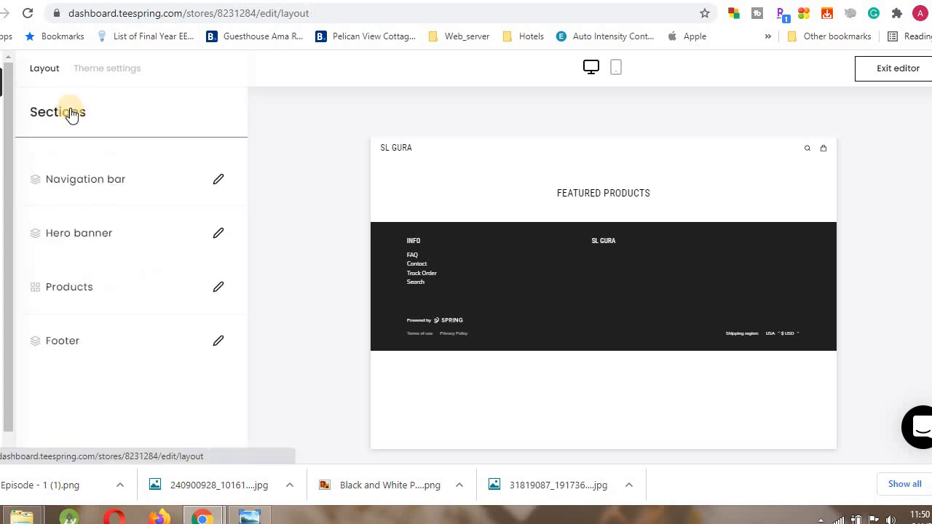
pyautogui.doubleClick(73, 291)
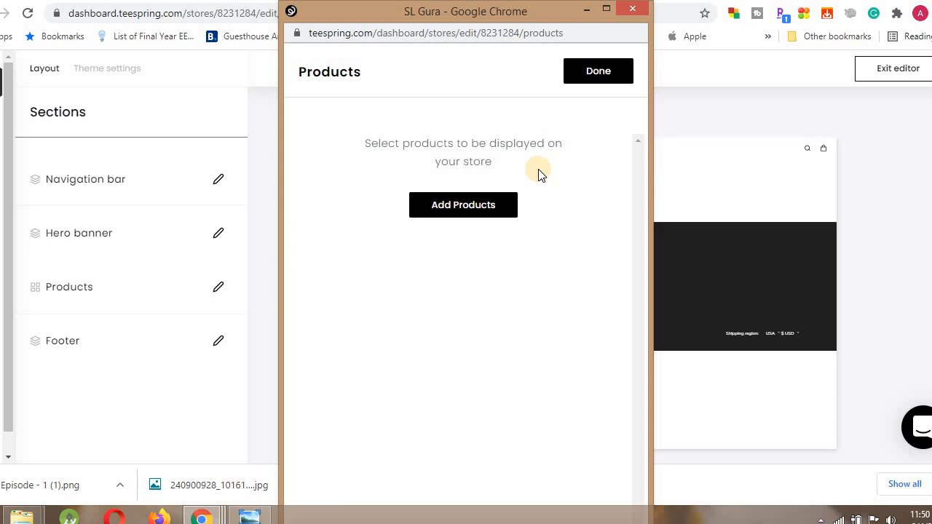
pyautogui.click(640, 9)
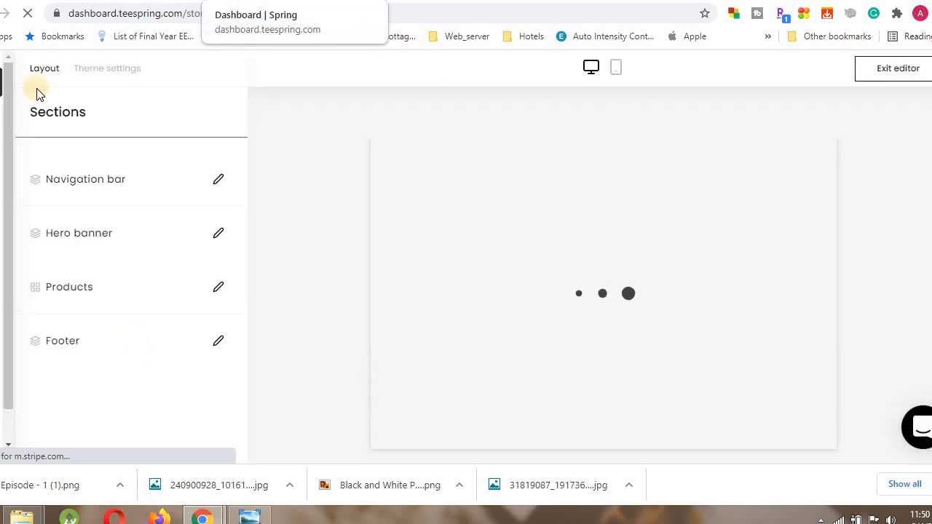
# Return to the dashboard home and start a new design to reach the product catalog.
pyautogui.moveTo(5, 109)
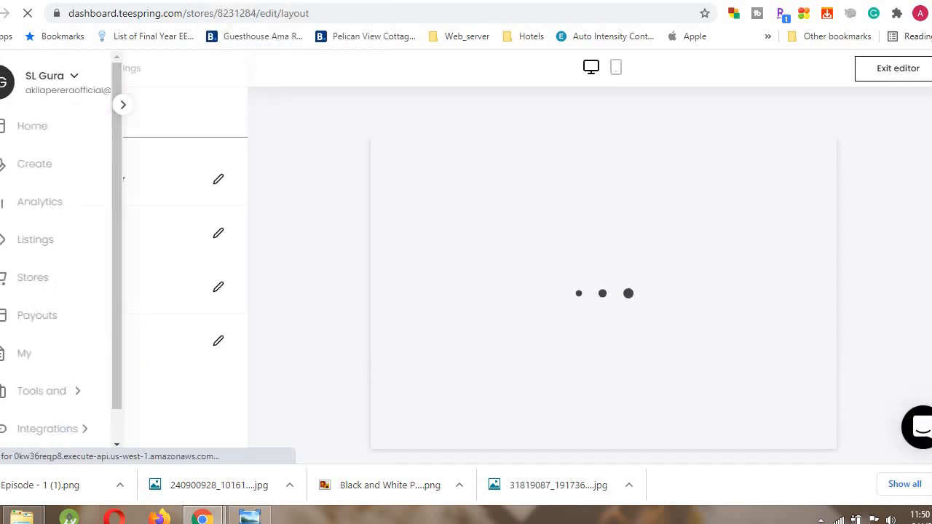
pyautogui.click(45, 126)
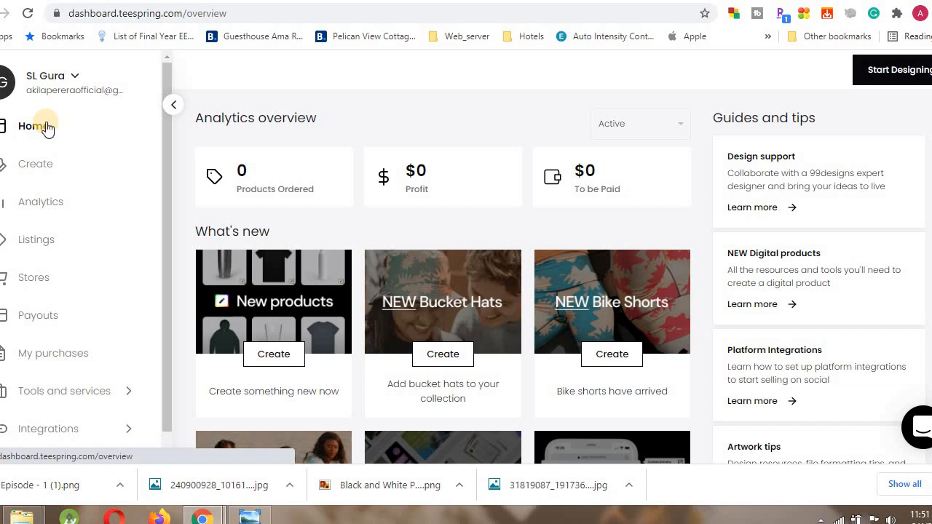
pyautogui.click(877, 69)
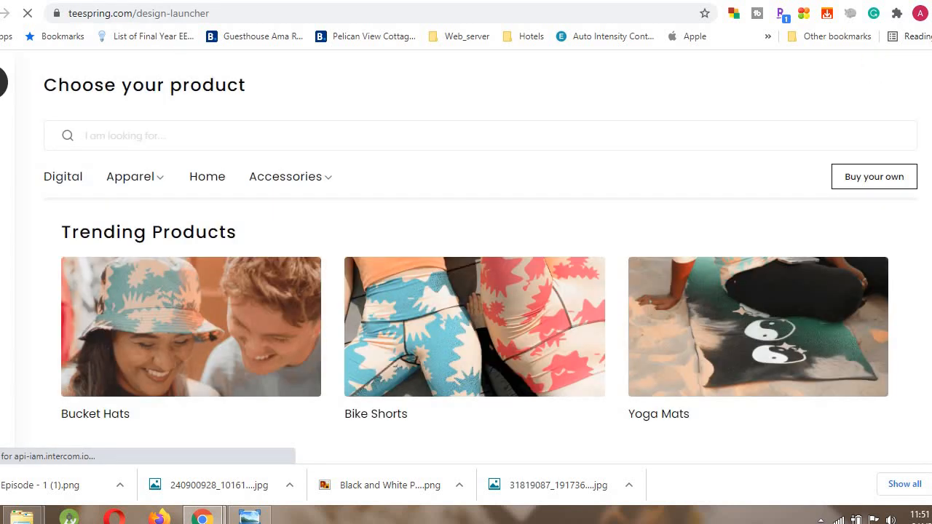
# Examine the trending products and trending categories in the product catalog, down to the Digital section.
pyautogui.scroll(-1, 465, 291)
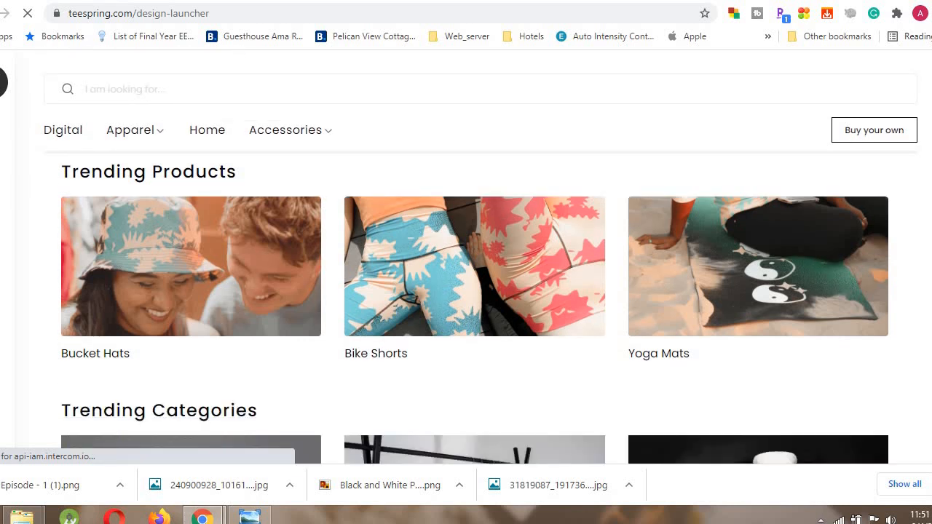
pyautogui.scroll(-4, 466, 292)
pyautogui.scroll(3, 466, 291)
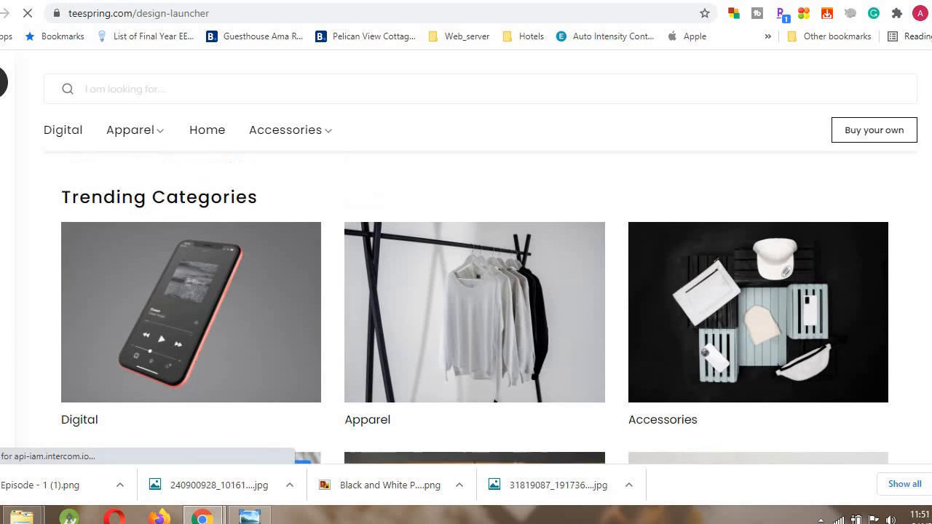
pyautogui.scroll(1, 466, 306)
pyautogui.scroll(-5, 466, 306)
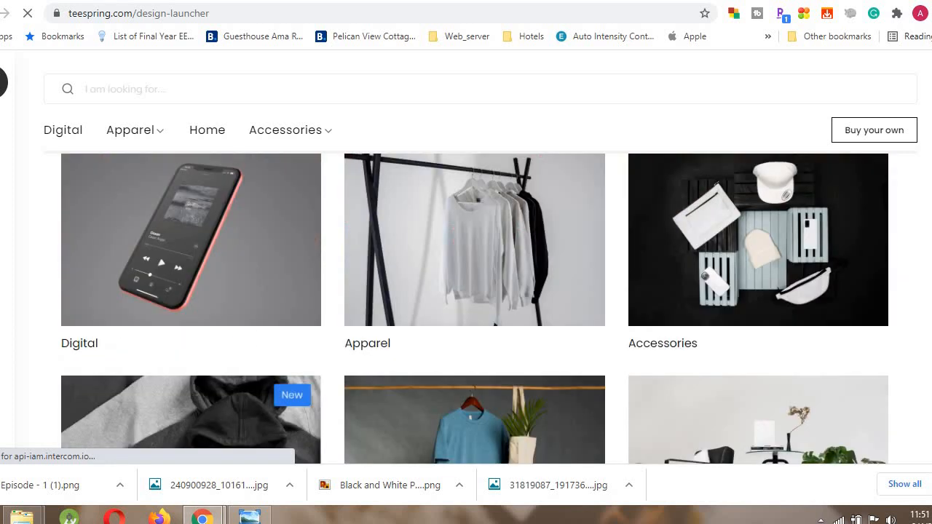
pyautogui.scroll(4, 466, 306)
pyautogui.scroll(-5, 466, 306)
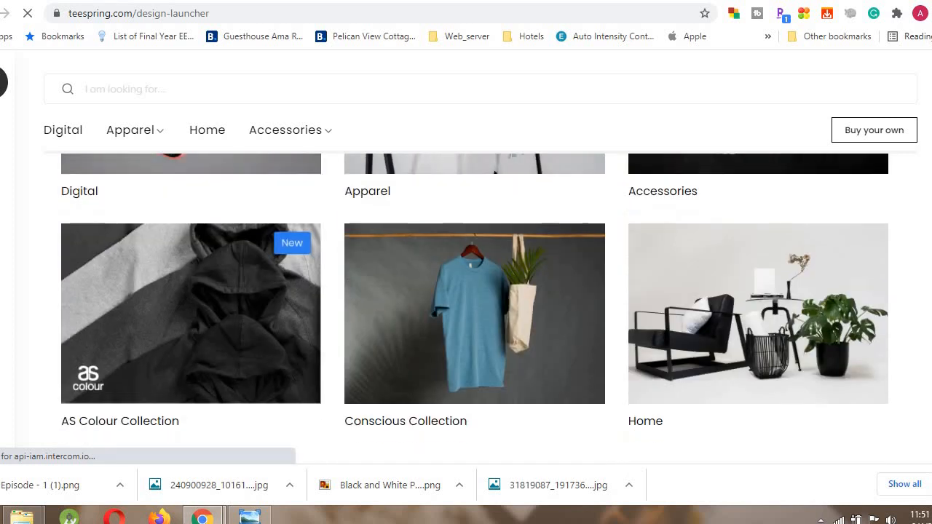
pyautogui.scroll(-1, 466, 306)
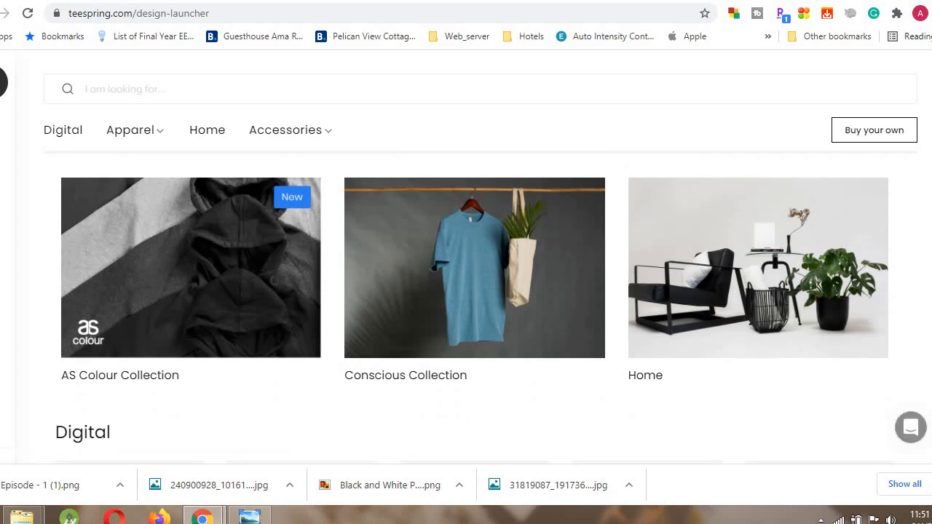
pyautogui.scroll(-10, 466, 306)
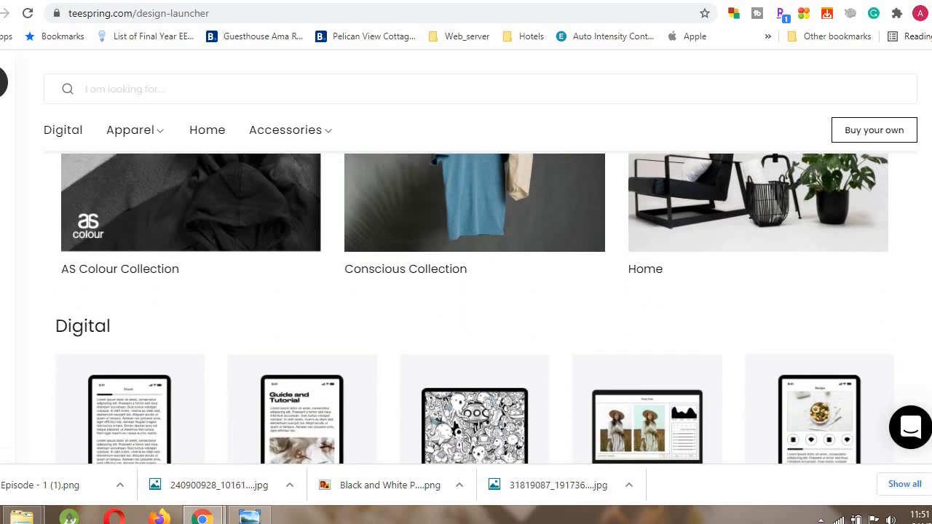
# Examine the men's and women's T-shirts and long sleeve tees, comparing their base costs, fabrics, sizes and shipping regions.
pyautogui.scroll(-2, 466, 306)
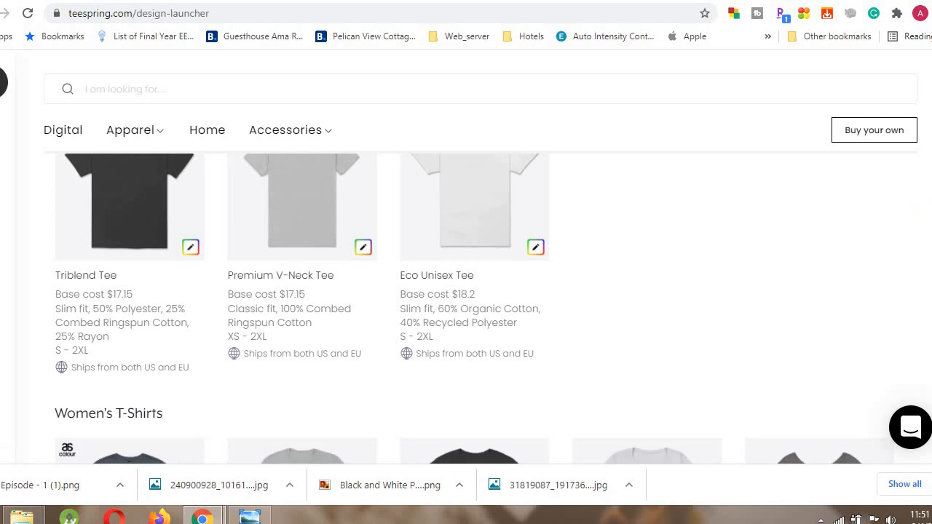
pyautogui.scroll(5, 466, 306)
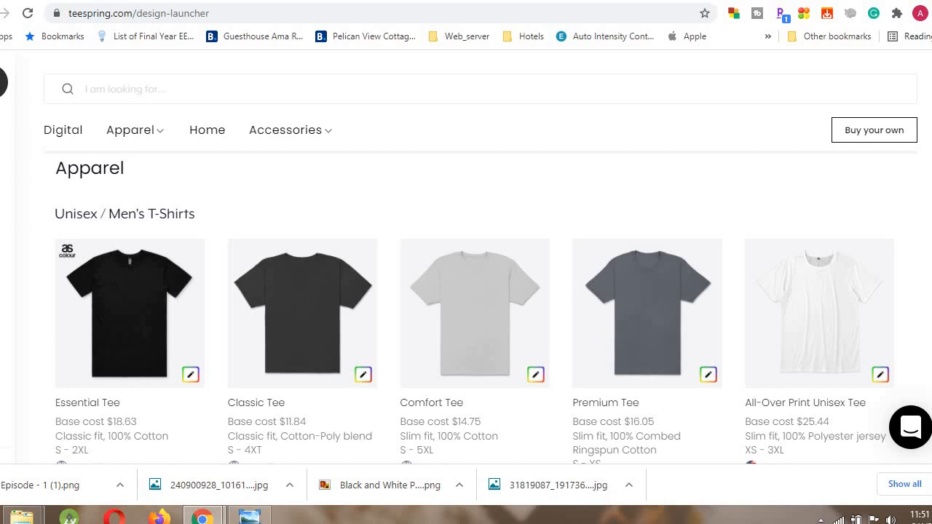
pyautogui.scroll(-6, 473, 305)
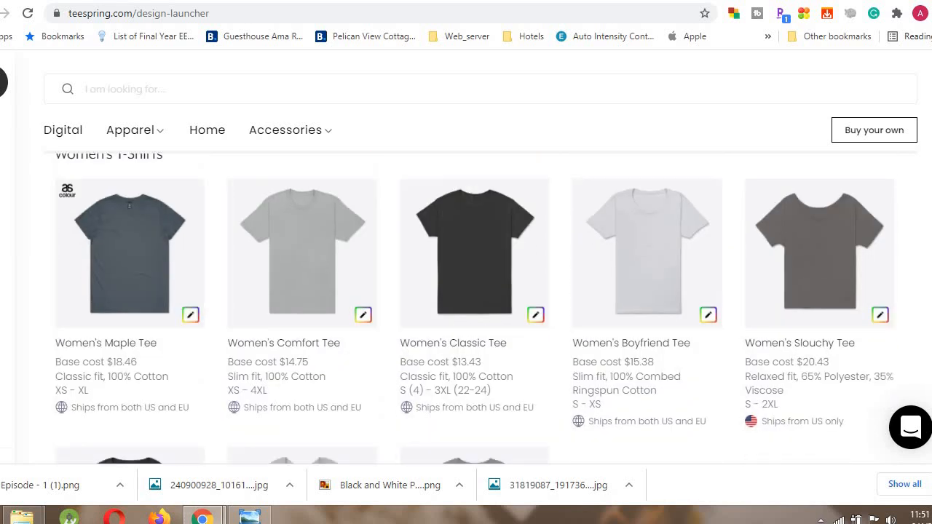
pyautogui.scroll(-5, 466, 306)
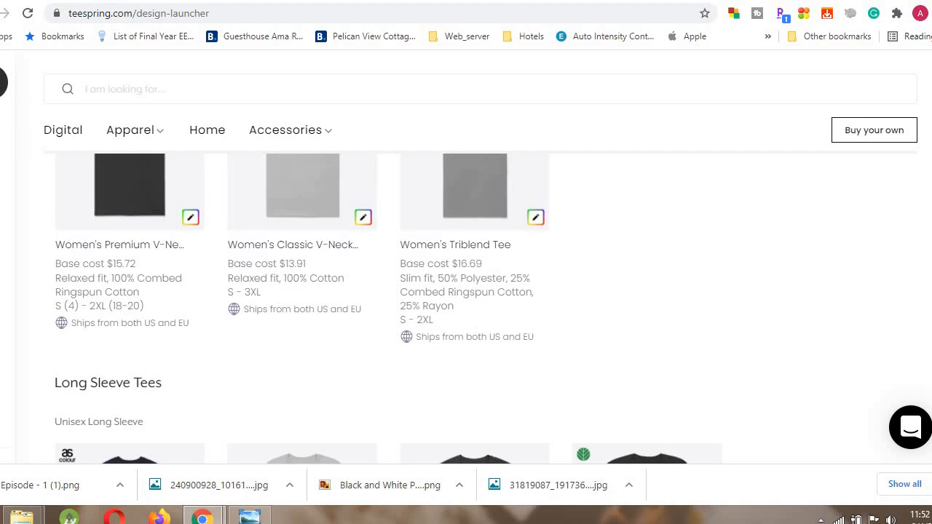
pyautogui.scroll(-4, 466, 306)
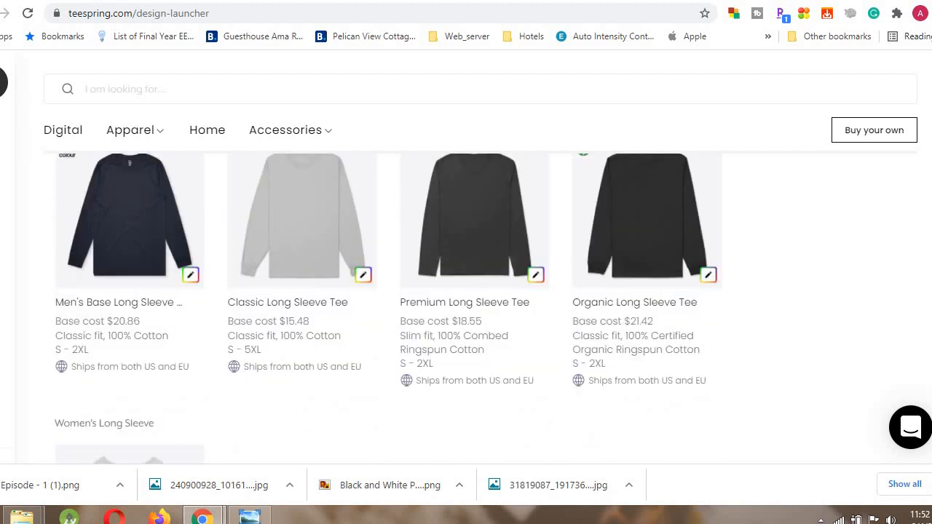
pyautogui.scroll(-4, 466, 306)
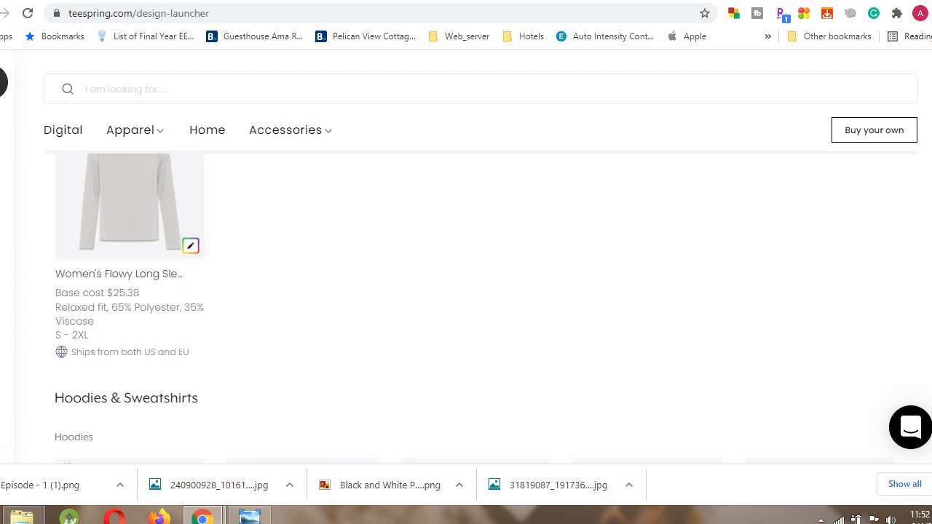
pyautogui.scroll(15, 466, 306)
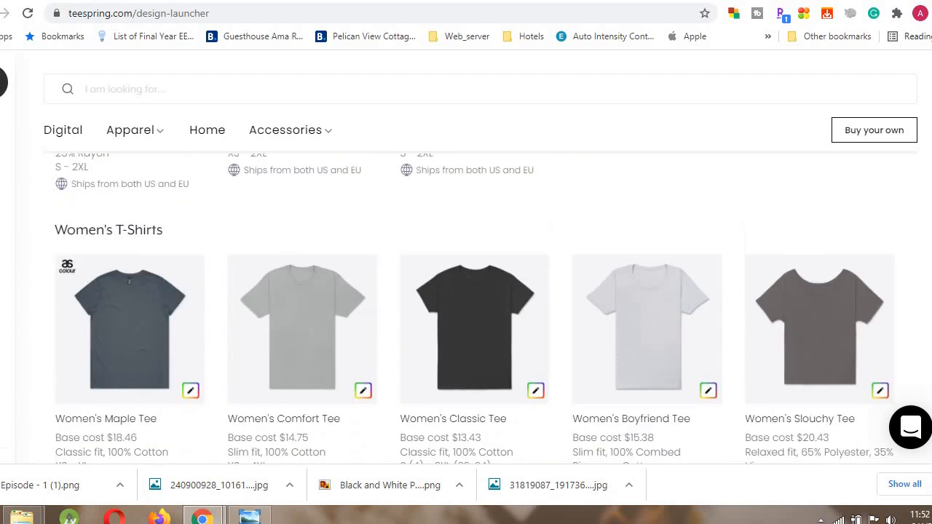
pyautogui.scroll(2, 466, 305)
pyautogui.scroll(-3, 466, 305)
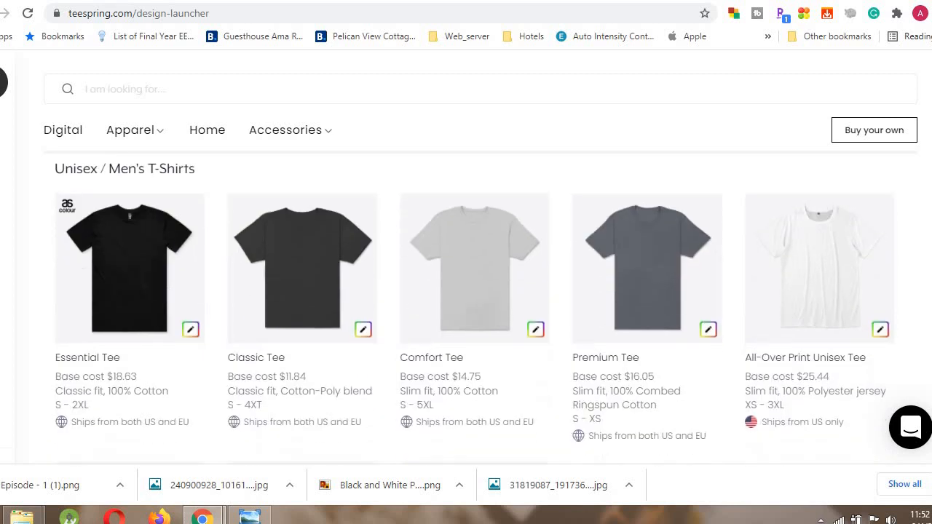
# Start designing the All-Over Print Unisex Tee from the Unisex / Men's T-Shirts and view its image and text options.
pyautogui.scroll(1, 466, 306)
pyautogui.scroll(1, 466, 306)
pyautogui.scroll(-2, 466, 306)
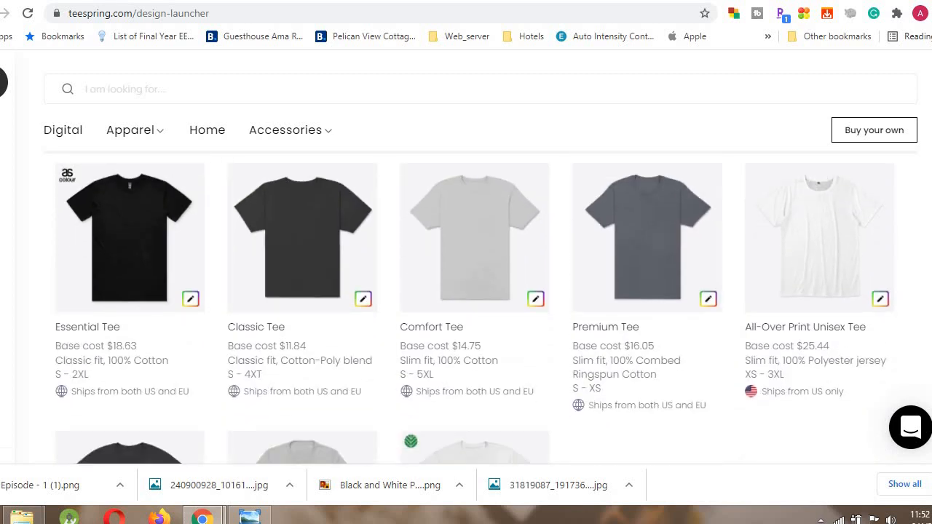
pyautogui.moveTo(235, 241)
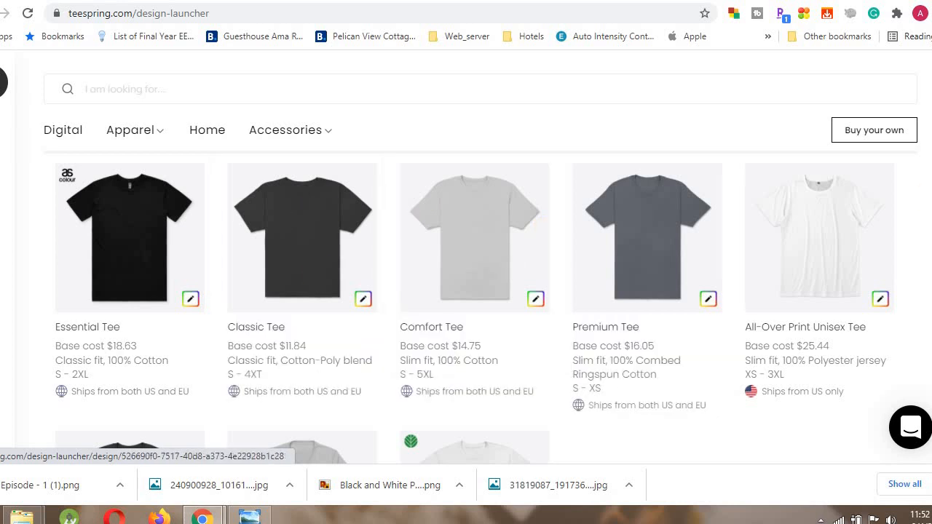
pyautogui.scroll(1, 474, 314)
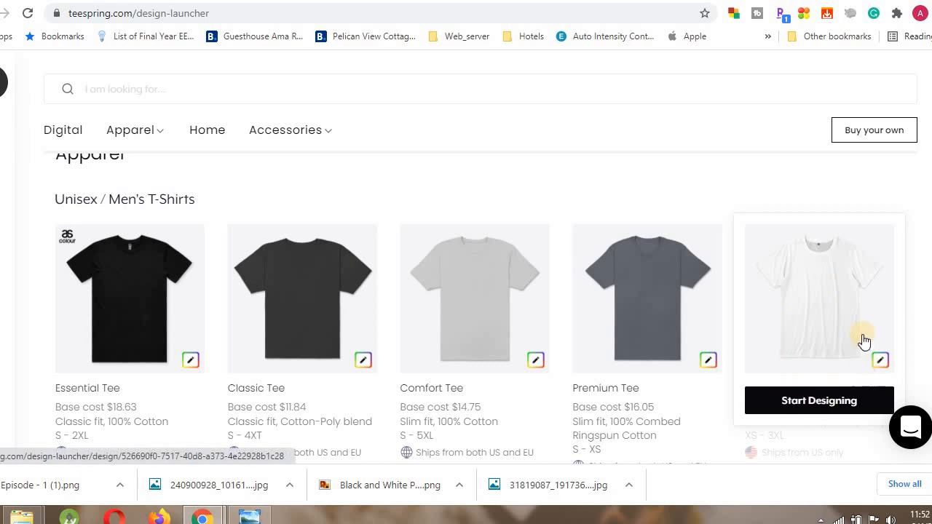
pyautogui.click(836, 310)
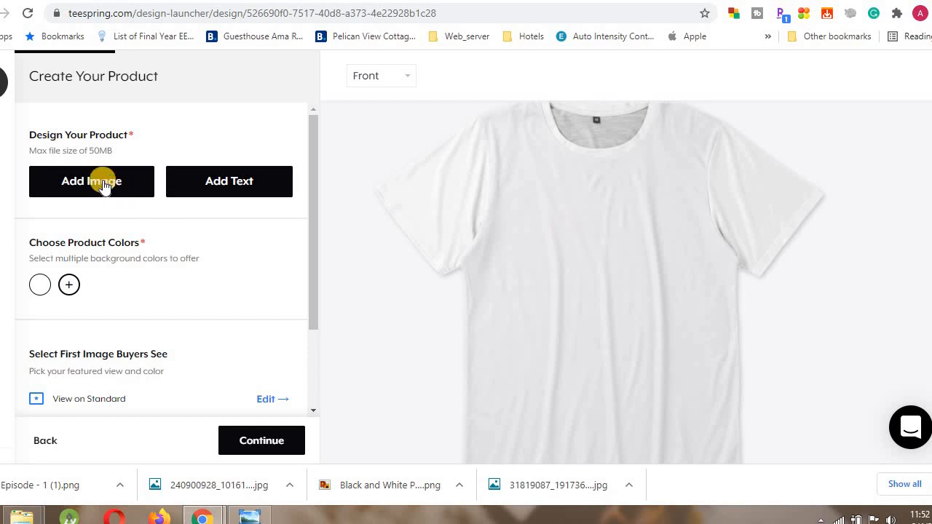
pyautogui.moveTo(104, 186)
pyautogui.moveTo(233, 188)
# Switch to Canva's template results for "t shirt" and browse the available T-shirt designs.
pyautogui.click(375, 1)
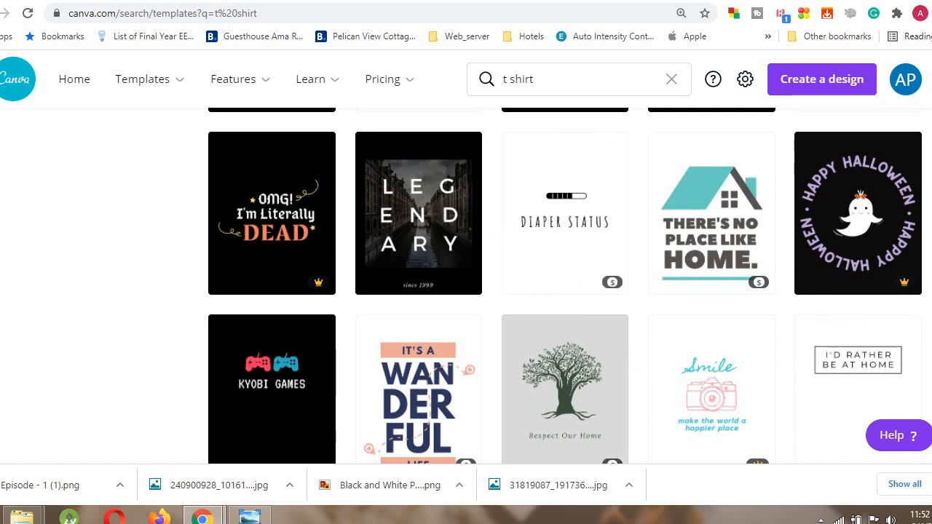
pyautogui.scroll(10, 565, 283)
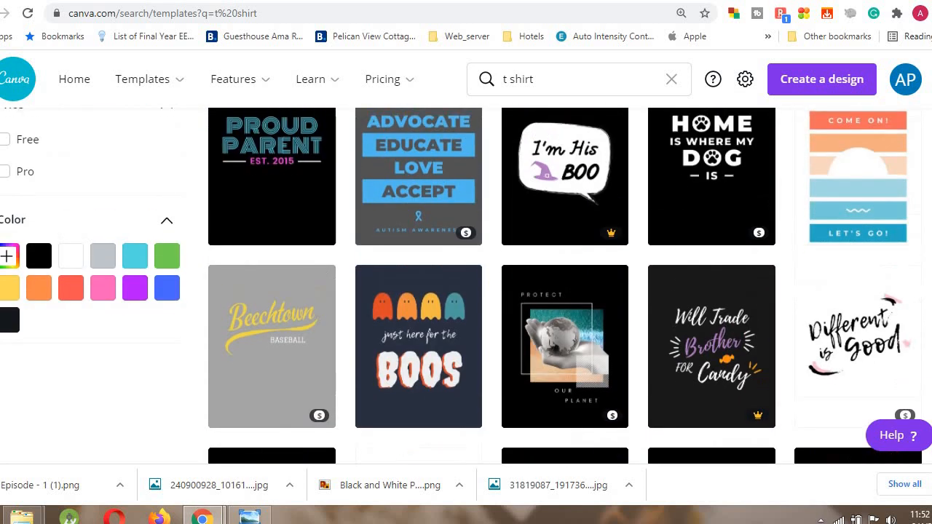
pyautogui.scroll(1, 564, 284)
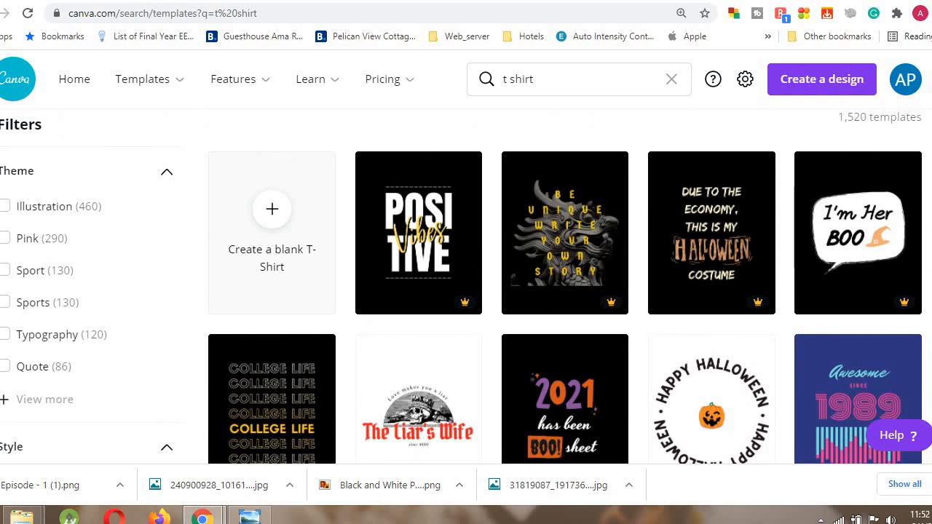
pyautogui.scroll(2, 565, 284)
pyautogui.scroll(-3, 565, 284)
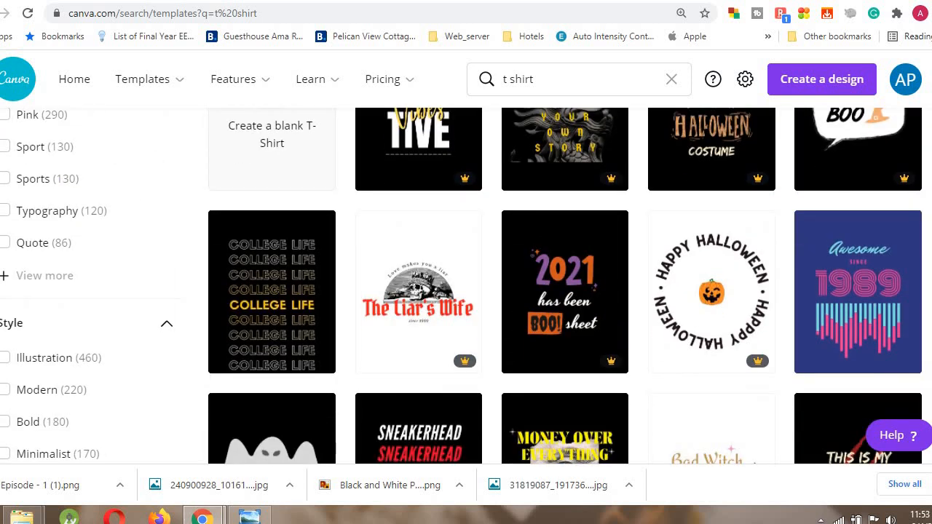
pyautogui.scroll(-5, 565, 284)
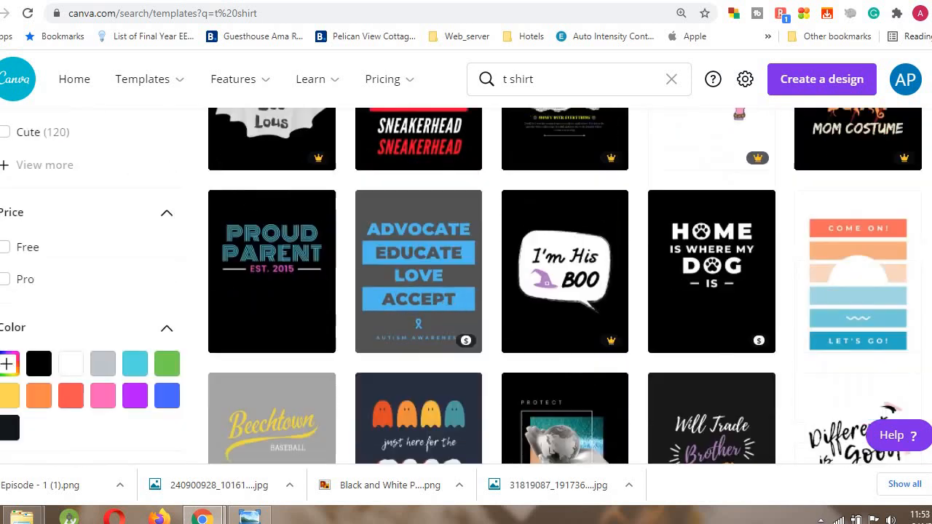
pyautogui.scroll(-1, 565, 284)
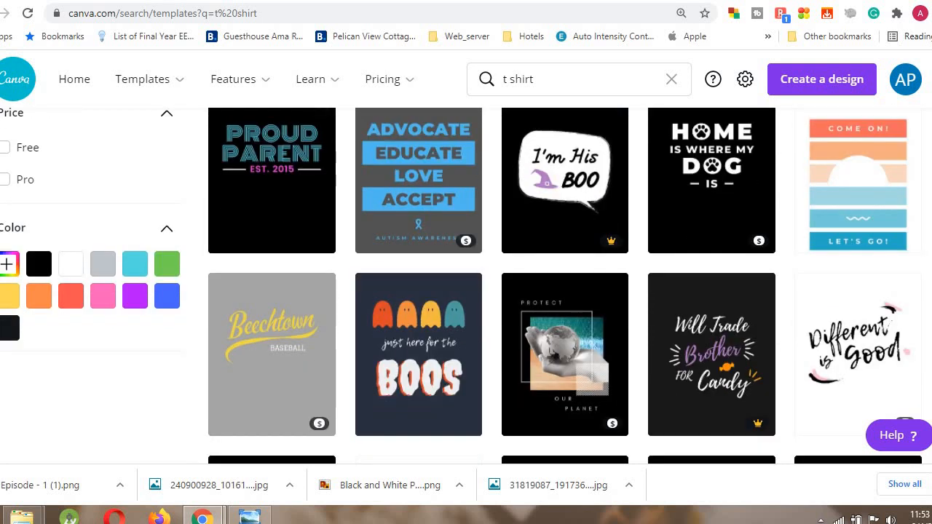
pyautogui.scroll(-5, 565, 284)
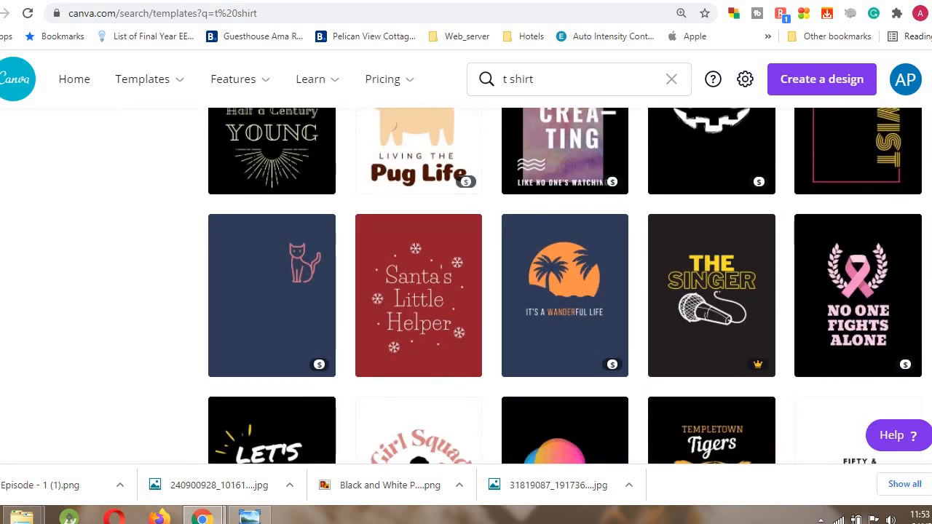
pyautogui.scroll(1, 565, 284)
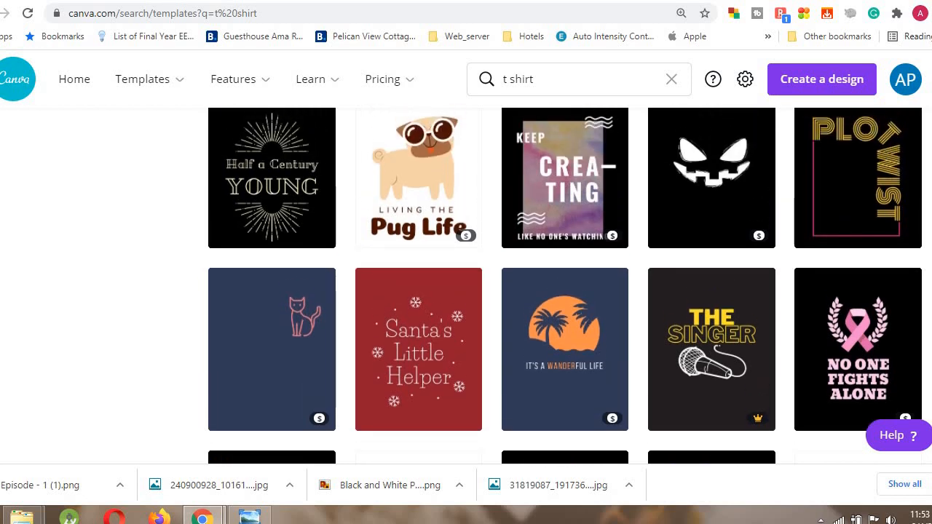
pyautogui.scroll(-5, 923, 208)
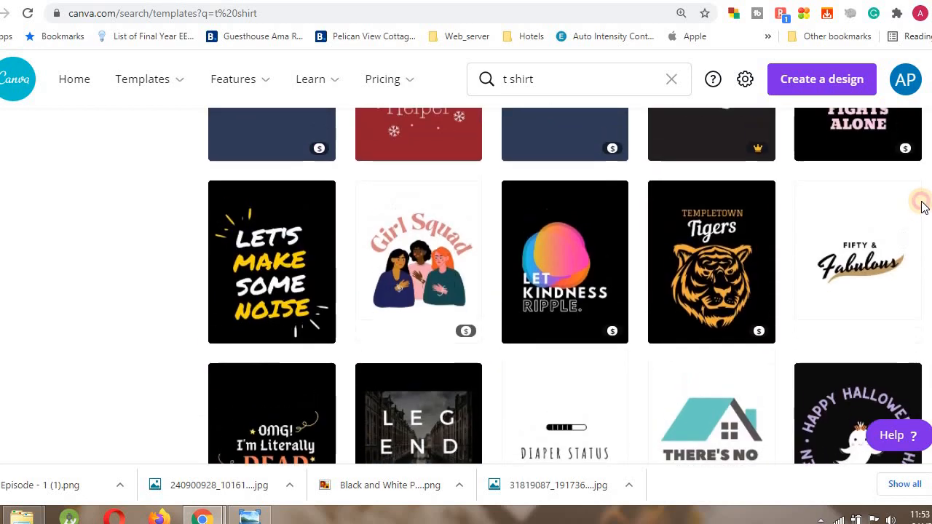
pyautogui.scroll(10, 923, 207)
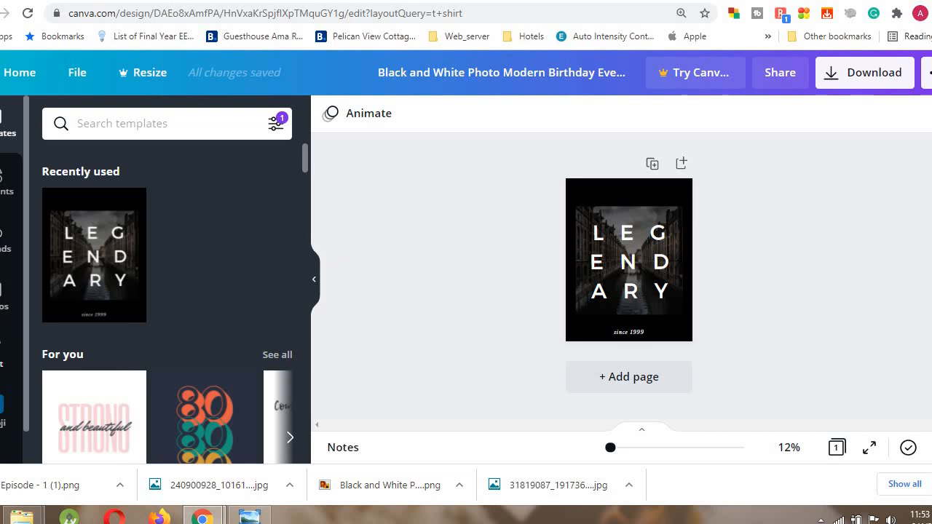
# In the Canva design based on the LEGENDARY template, inspect the text styles, photo library and main text block without changing them.
pyautogui.click(3, 361)
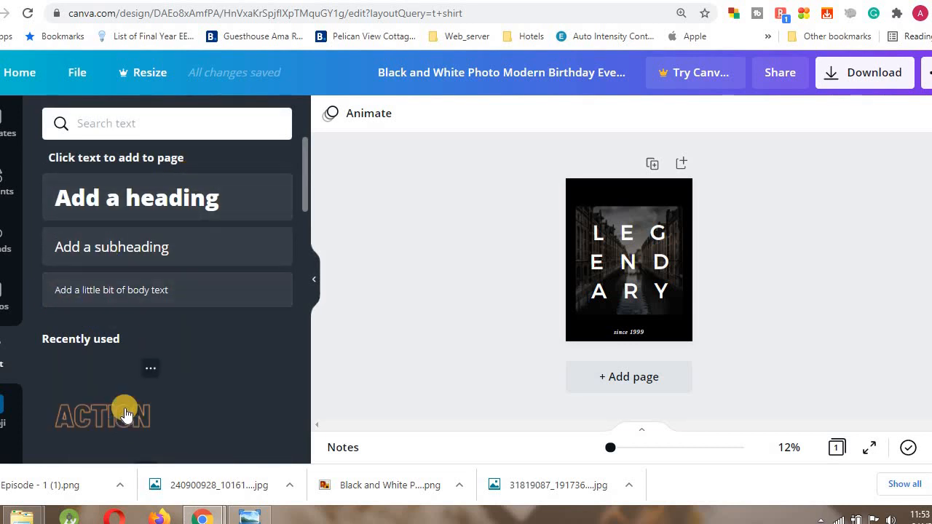
pyautogui.moveTo(306, 185); pyautogui.dragTo(311, 114)
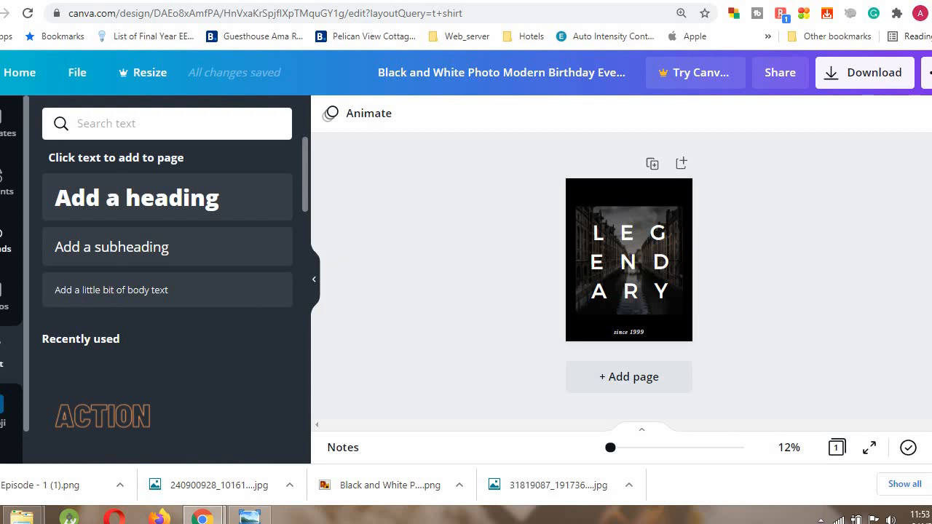
pyautogui.click(2, 296)
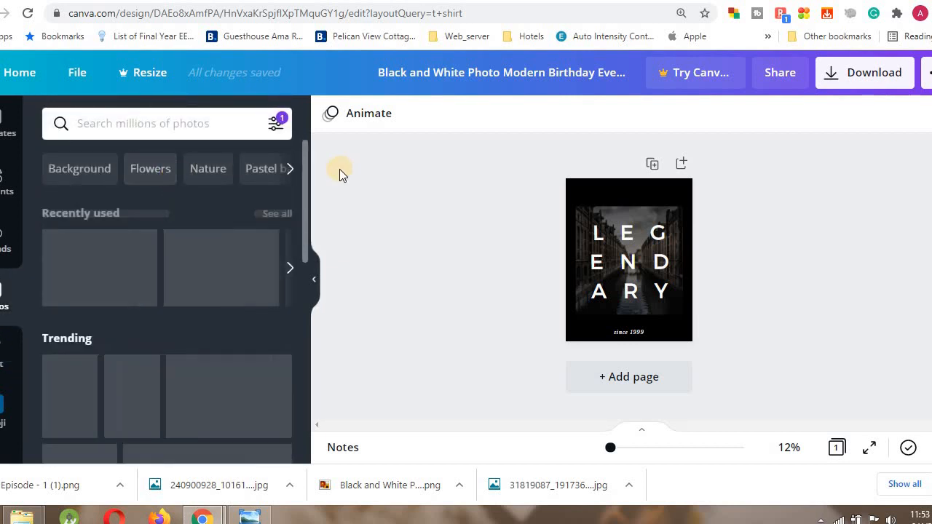
pyautogui.moveTo(305, 178); pyautogui.dragTo(301, 256)
pyautogui.moveTo(311, 143); pyautogui.dragTo(312, 110)
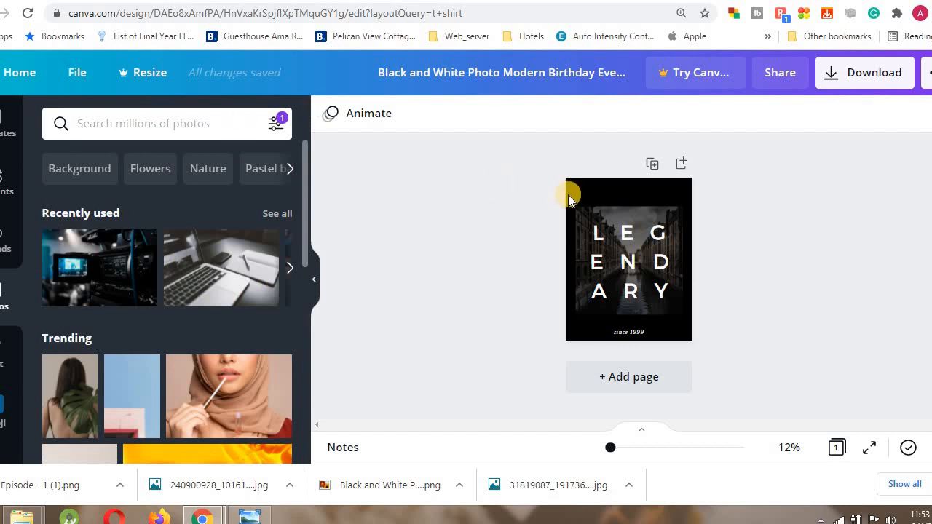
pyautogui.click(638, 254)
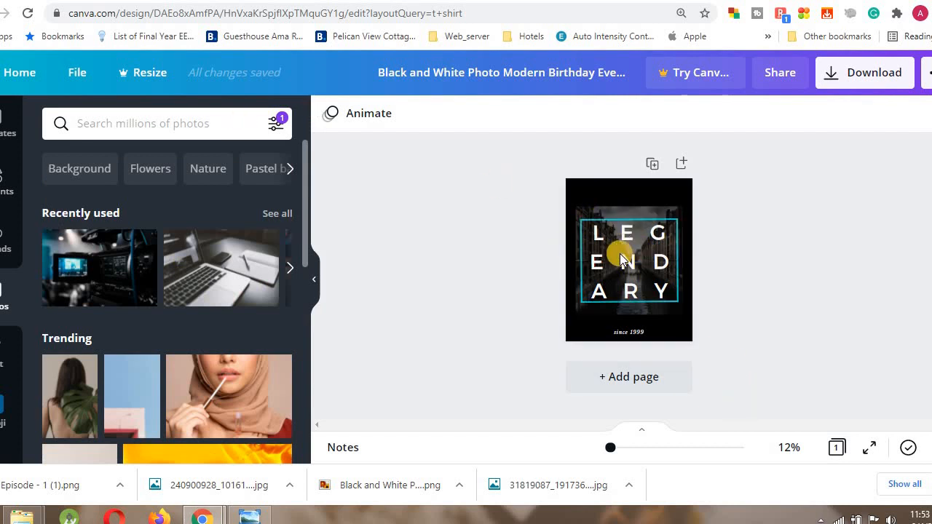
pyautogui.moveTo(621, 259)
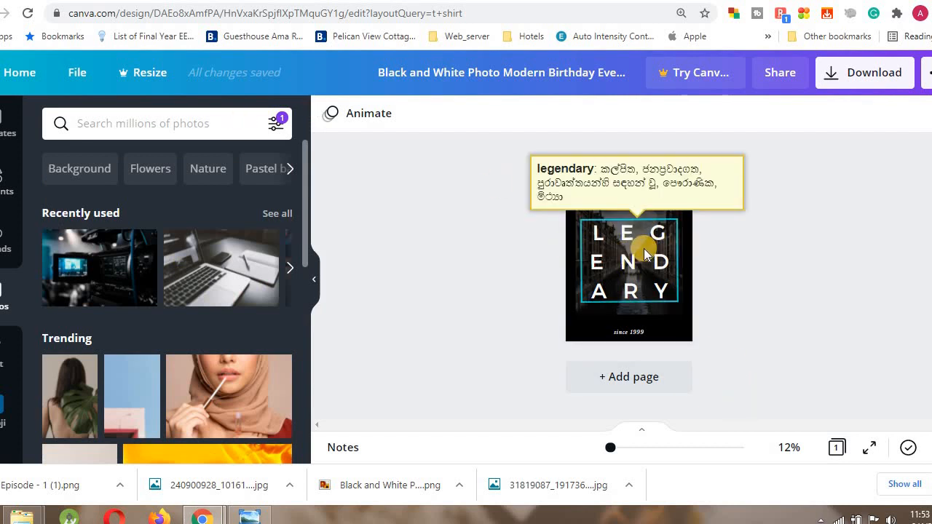
pyautogui.click(603, 237)
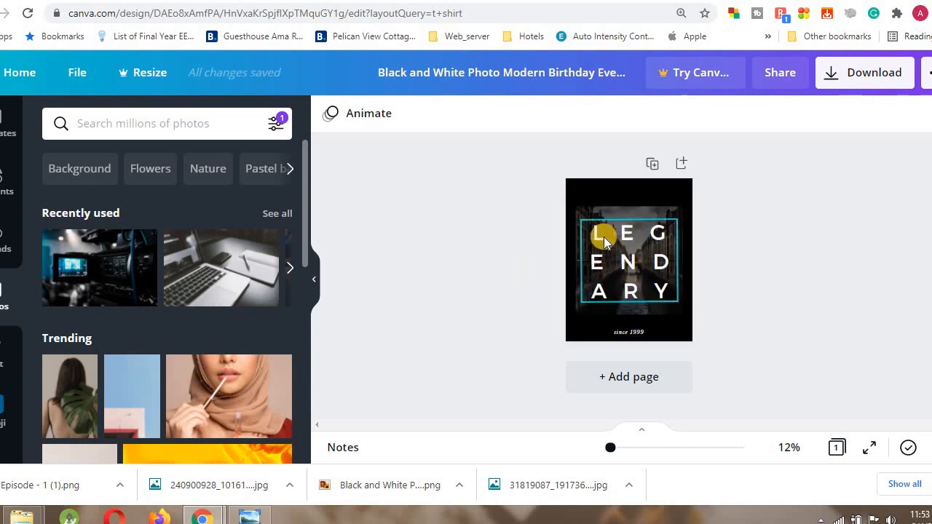
pyautogui.moveTo(603, 236)
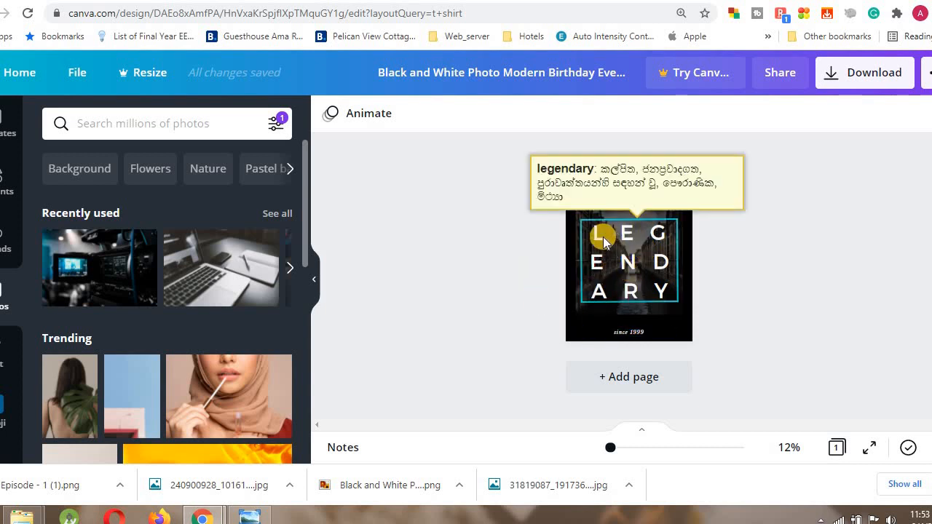
pyautogui.click(616, 292)
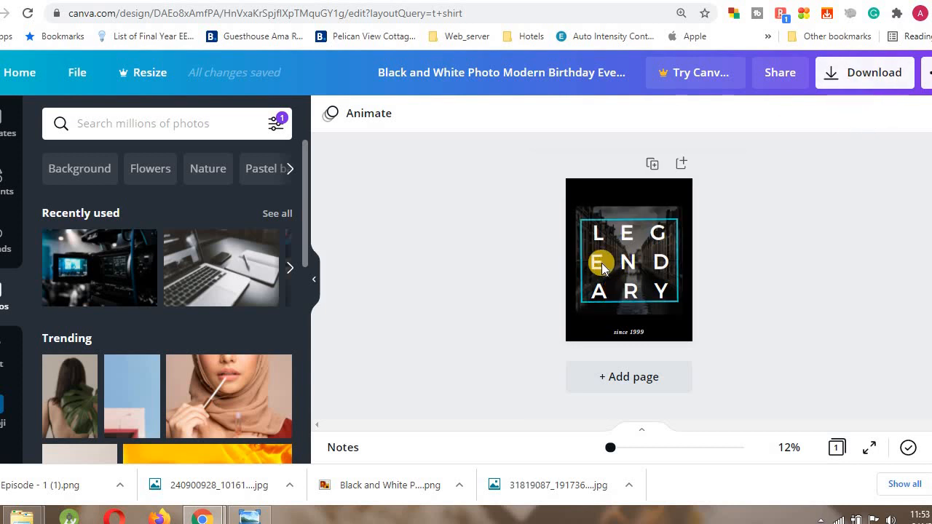
pyautogui.moveTo(602, 269)
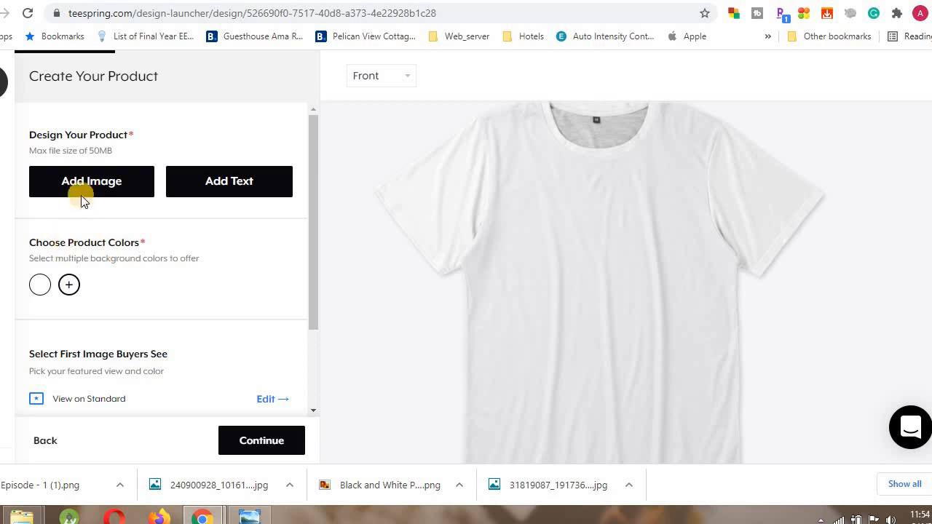
# Switch to Teespring, add the "Black and White Photo Modern Birthday Event T-Shirt.png" image to the tee, and check its flat layout and preview.
pyautogui.click(86, 180)
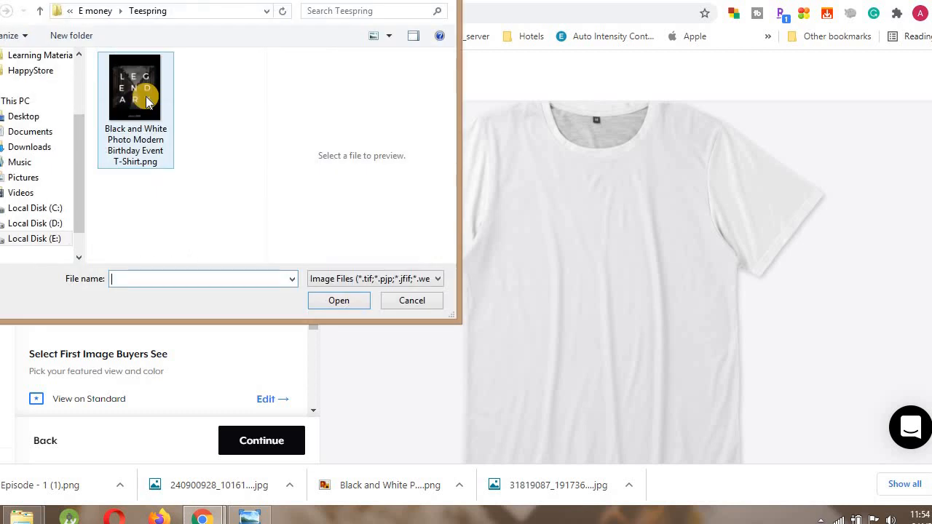
pyautogui.click(135, 95)
pyautogui.click(339, 301)
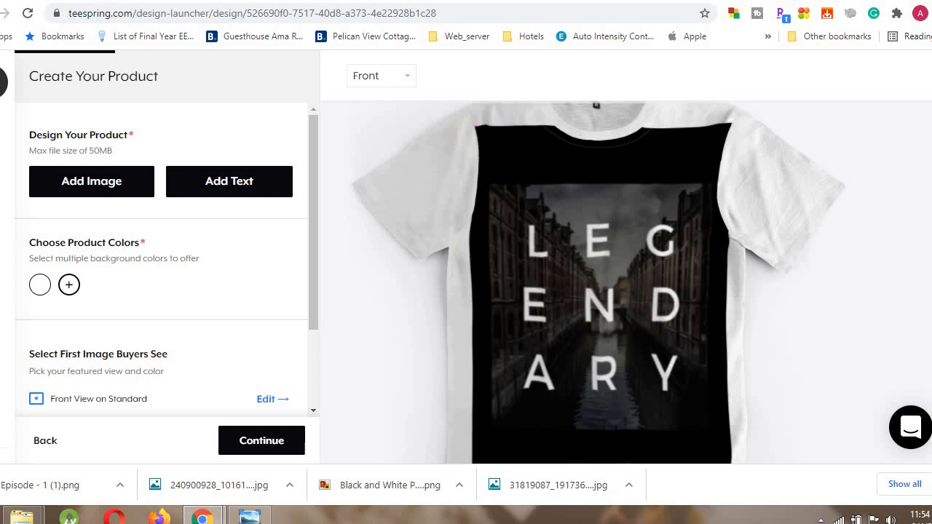
pyautogui.scroll(-2, 626, 283)
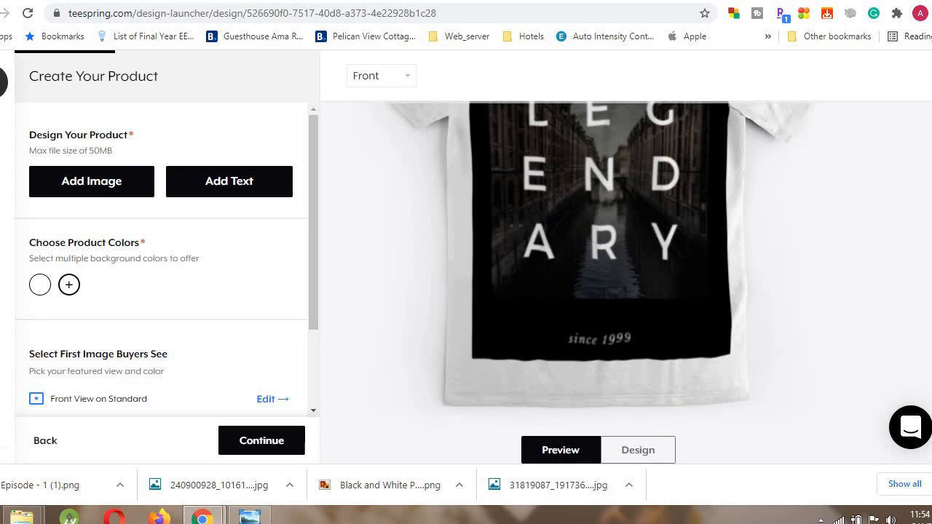
pyautogui.click(639, 450)
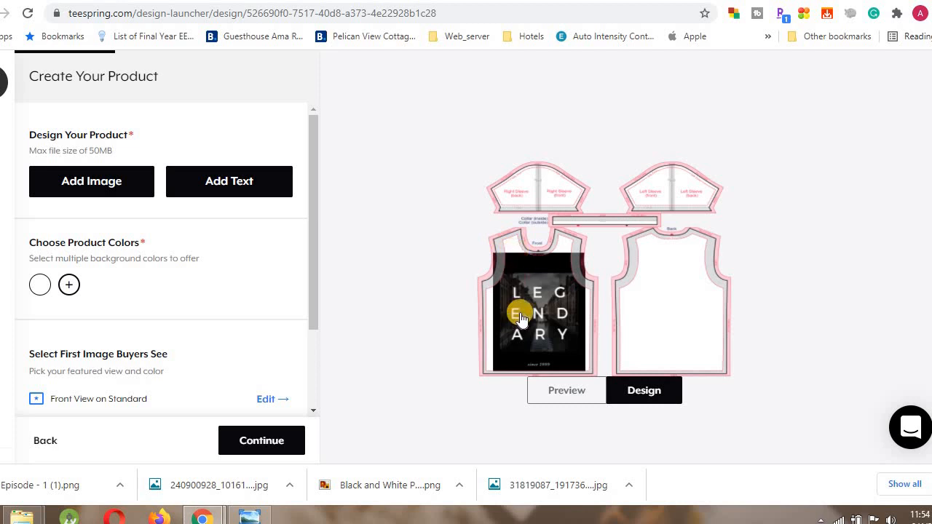
pyautogui.click(567, 391)
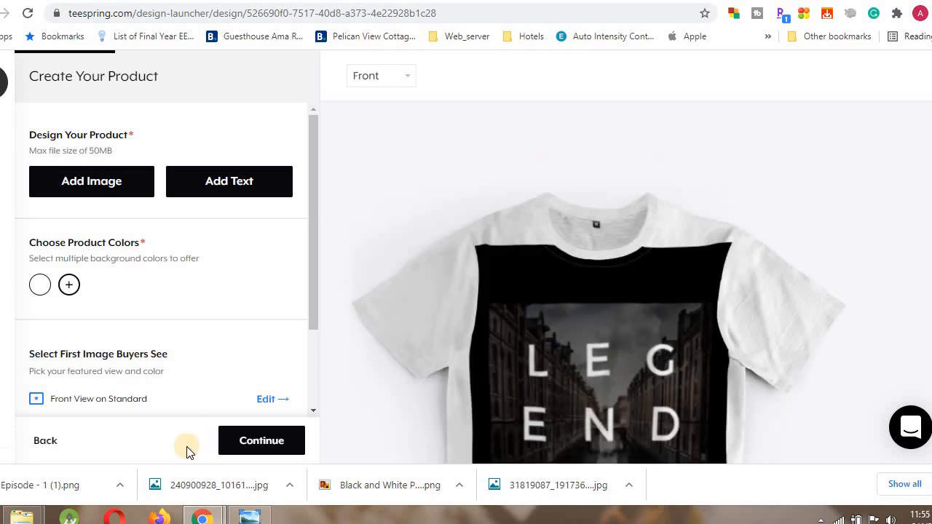
# Offer the tee in four additional background colors: orange, pink, light grey and light blue.
pyautogui.moveTo(314, 258); pyautogui.dragTo(307, 302)
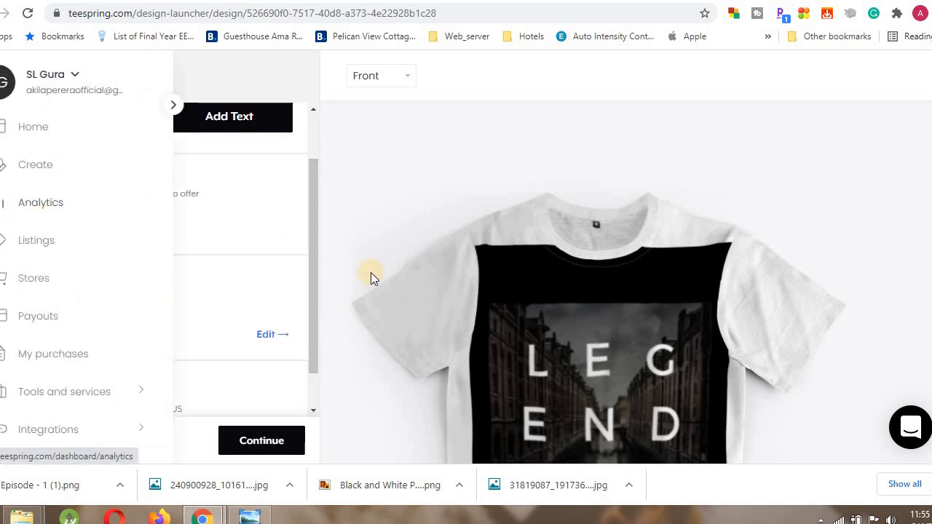
pyautogui.moveTo(95, 228)
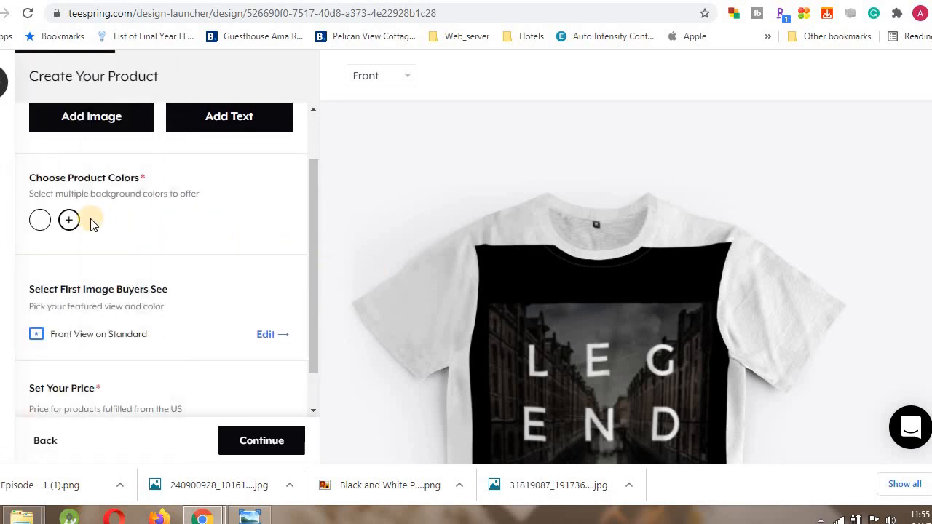
pyautogui.click(71, 220)
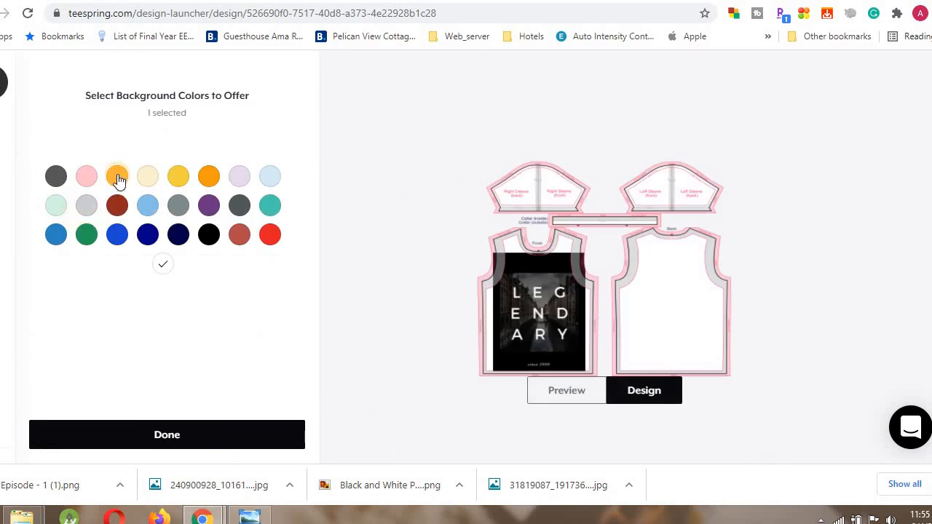
pyautogui.click(117, 176)
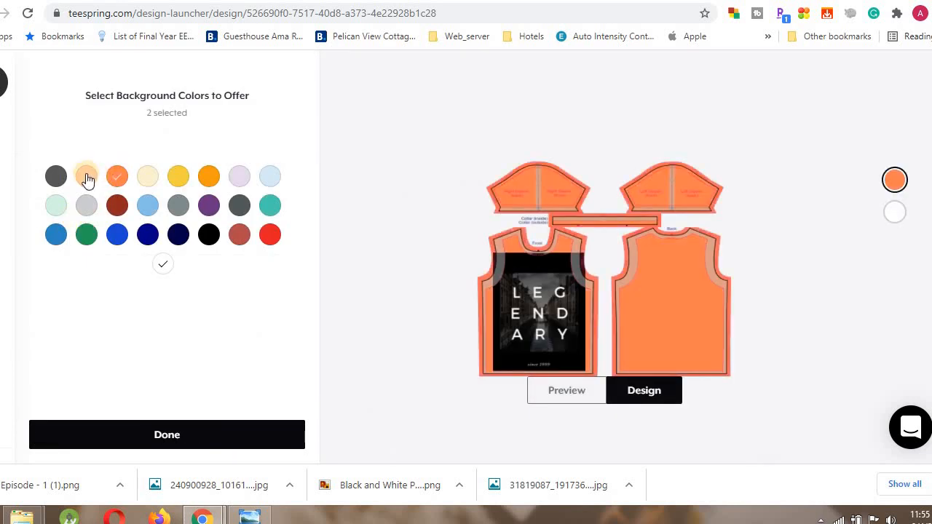
pyautogui.click(87, 179)
pyautogui.click(86, 205)
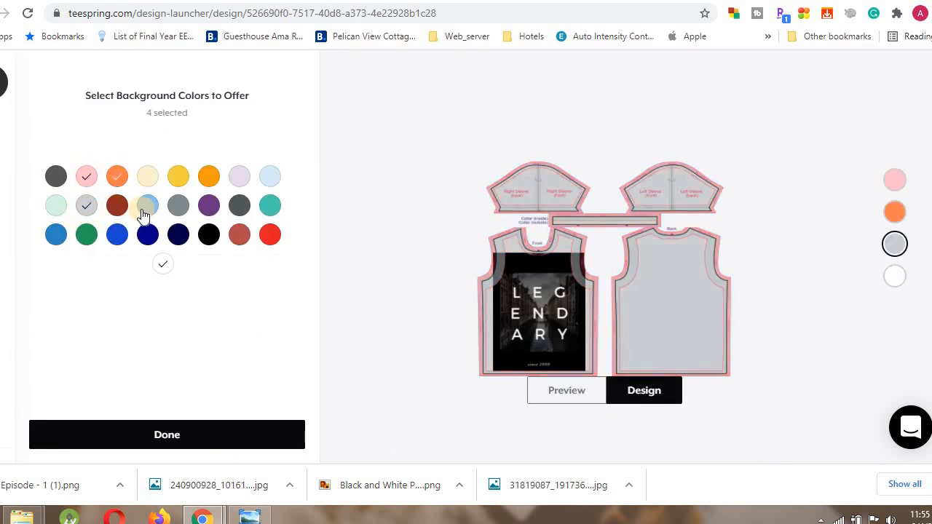
pyautogui.click(148, 207)
pyautogui.click(207, 434)
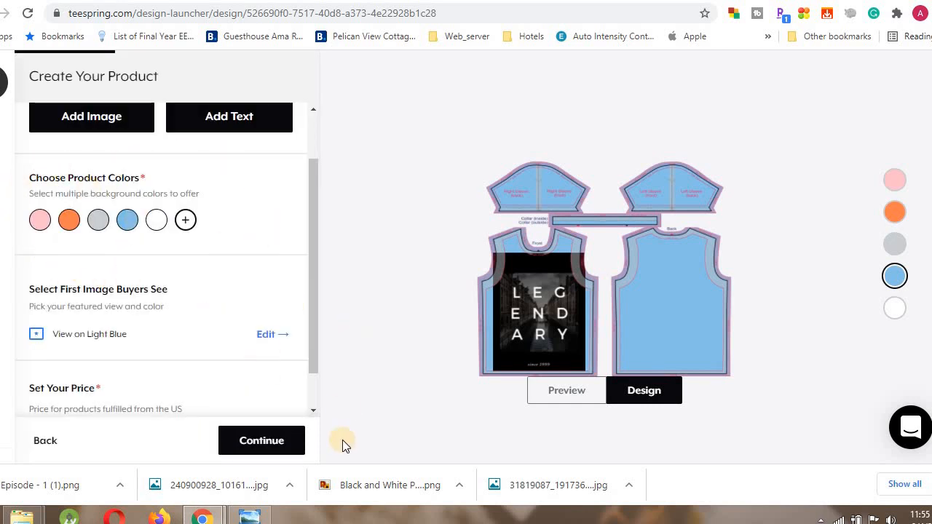
# Proceed to the additional products, browse the suggested apparel, and add the Women's Comfort Tee from the Women's T-Shirts styles.
pyautogui.click(256, 445)
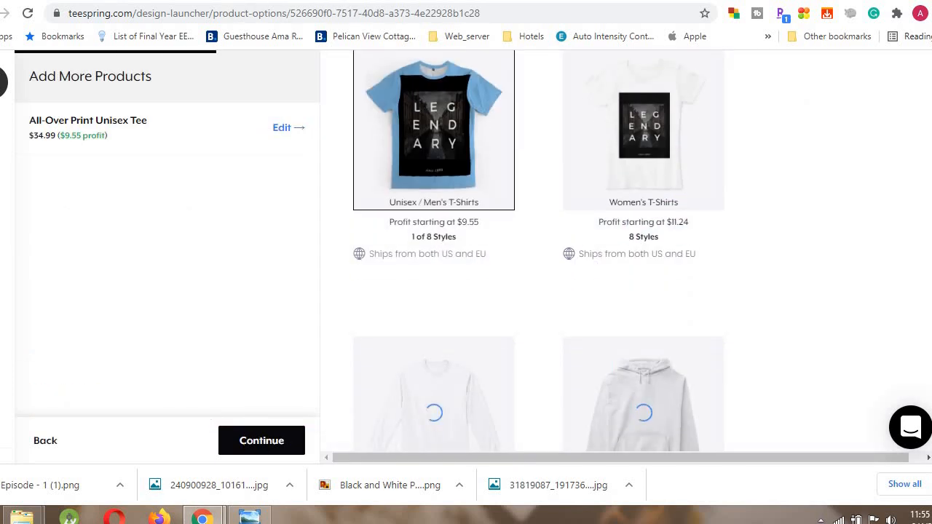
pyautogui.scroll(-3, 538, 254)
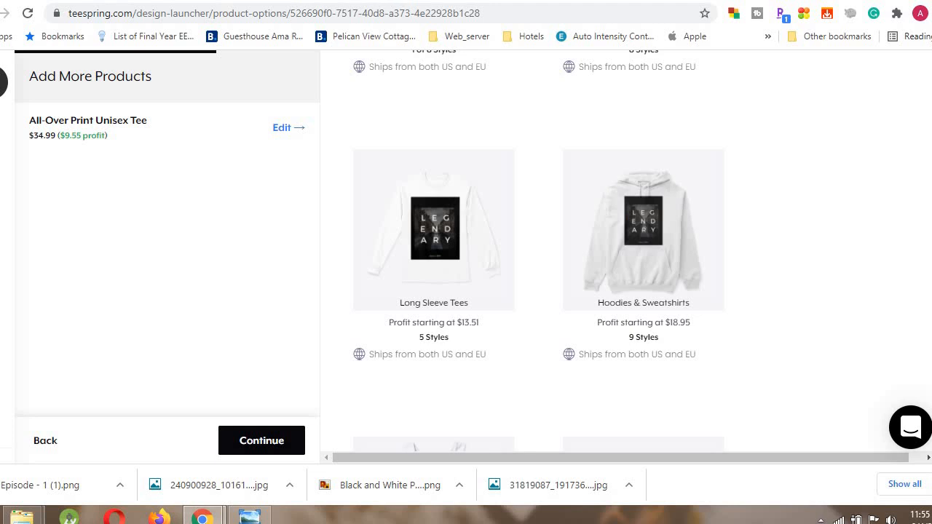
pyautogui.scroll(3, 539, 255)
pyautogui.scroll(-1, 538, 254)
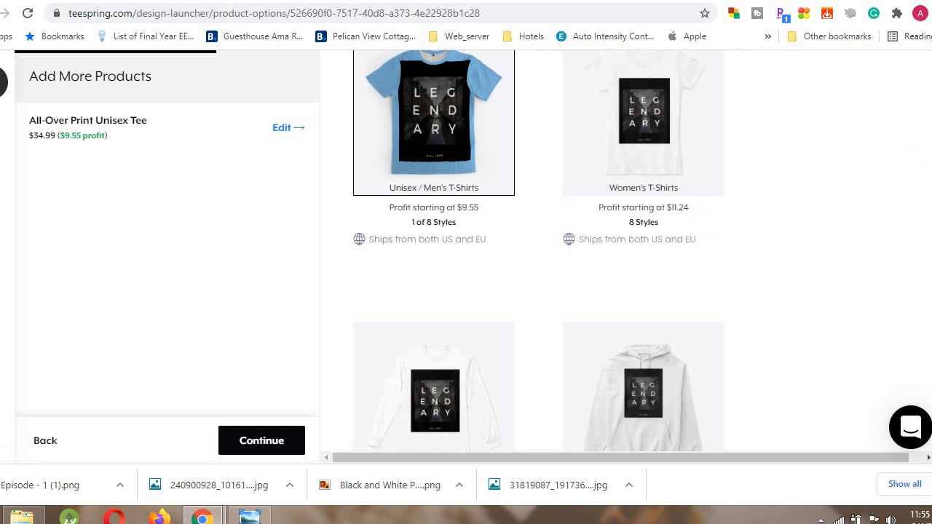
pyautogui.scroll(-6, 539, 255)
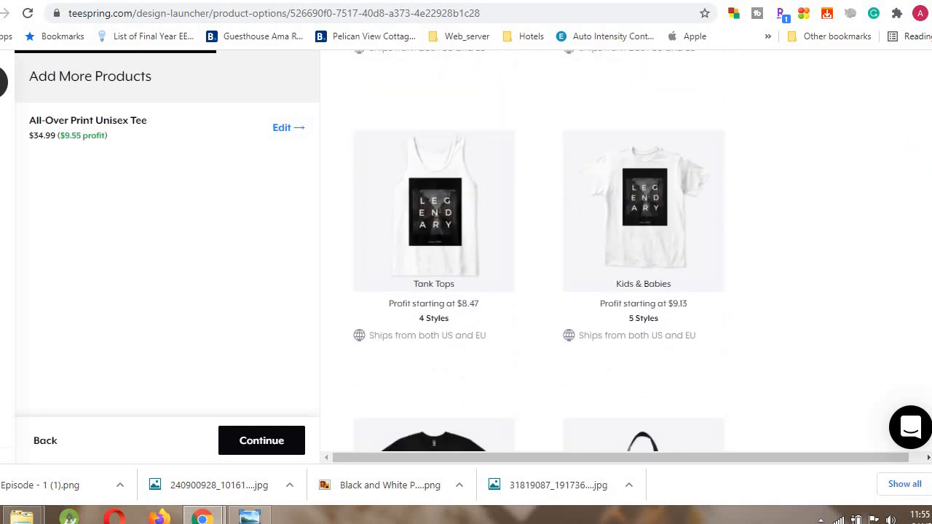
pyautogui.scroll(5, 928, 157)
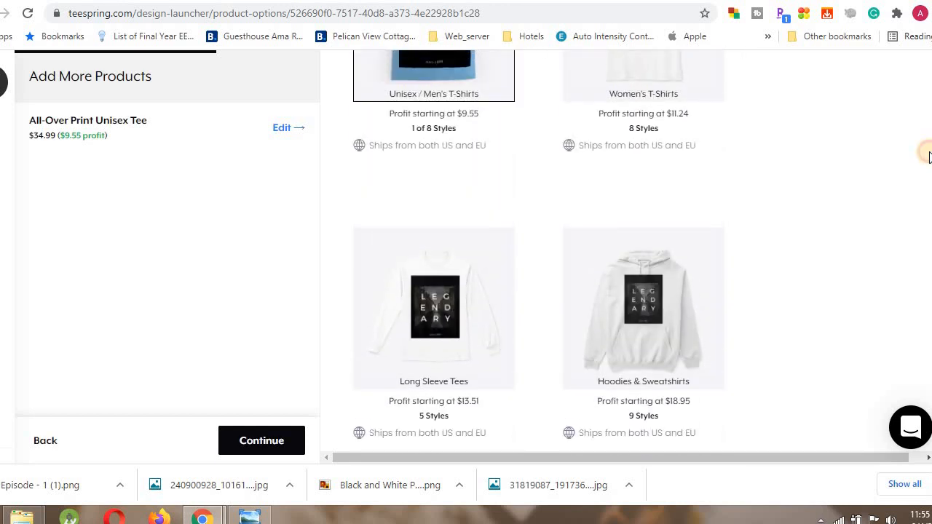
pyautogui.moveTo(630, 154)
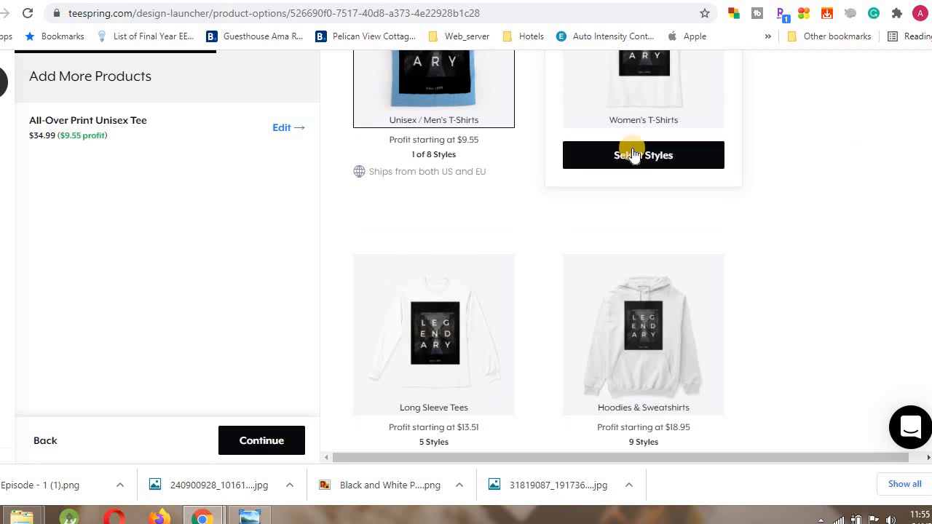
pyautogui.click(634, 155)
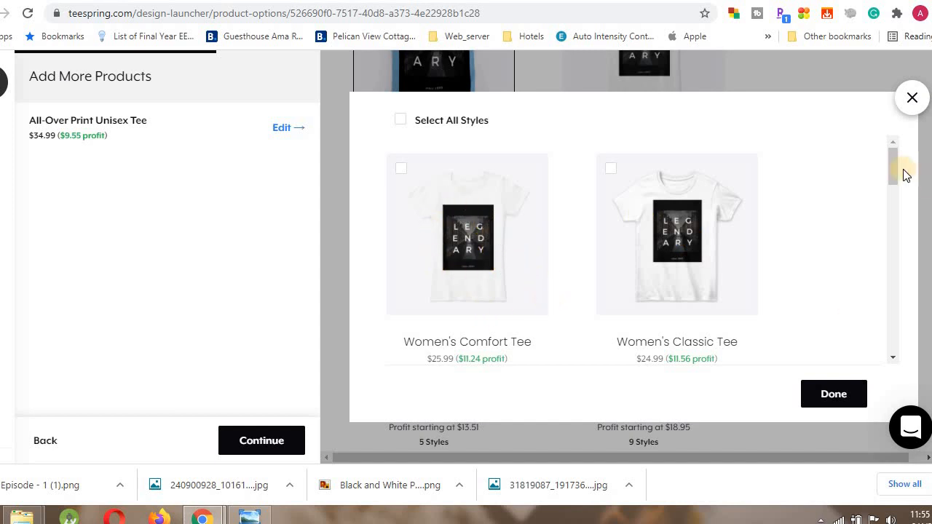
pyautogui.moveTo(894, 172); pyautogui.dragTo(895, 191)
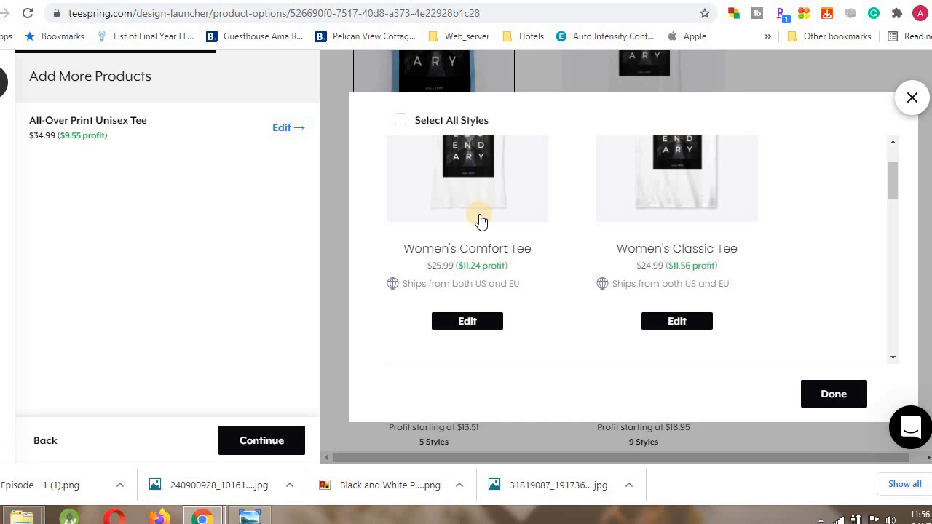
pyautogui.click(501, 197)
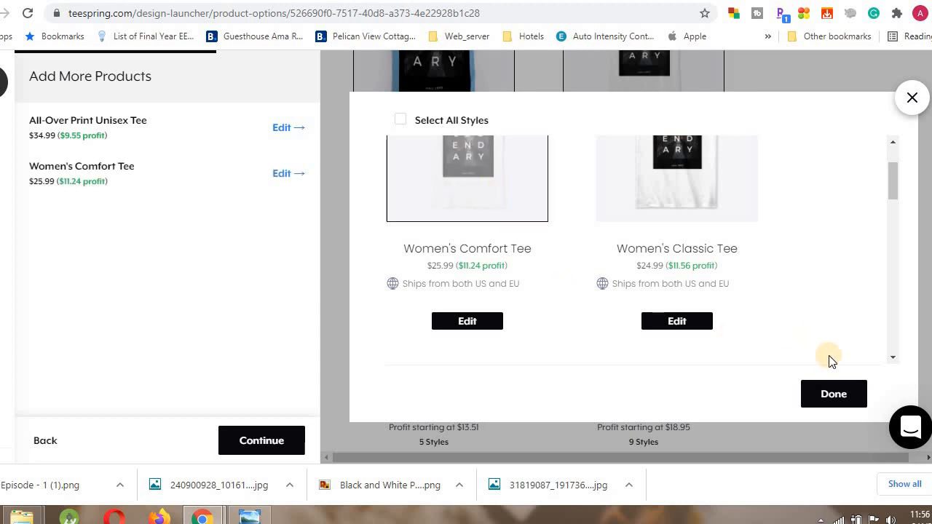
pyautogui.click(828, 403)
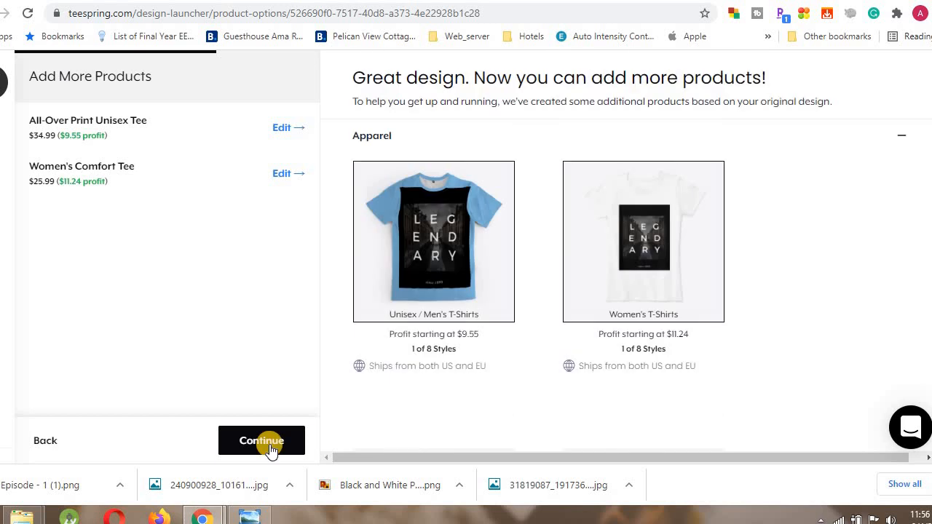
# Proceed to creating a new listing, title it "Legendary Era", and review its URL, visibility and store settings.
pyautogui.click(265, 442)
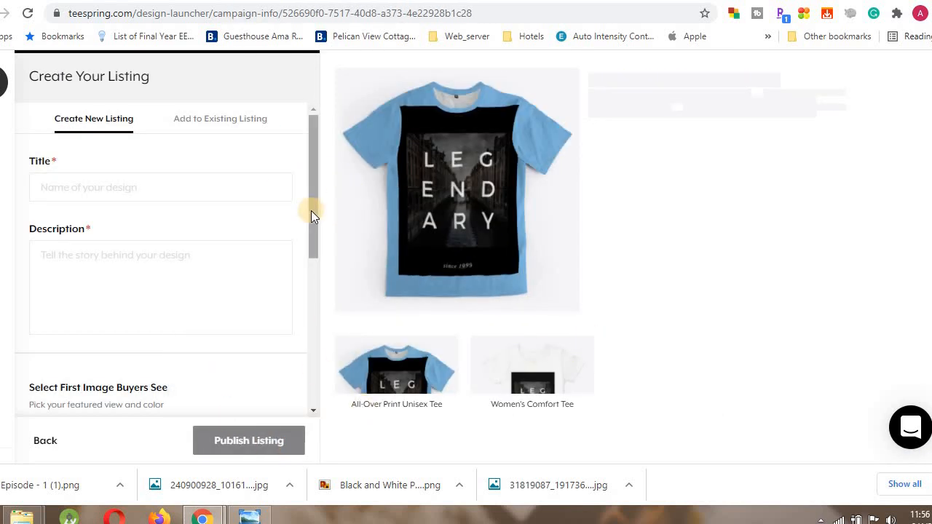
pyautogui.click(57, 185)
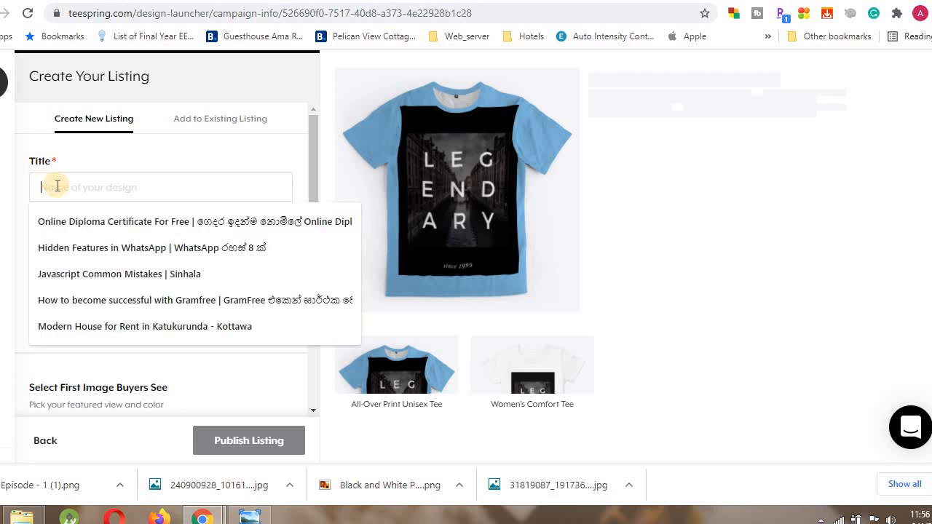
pyautogui.write('Legendary Era')
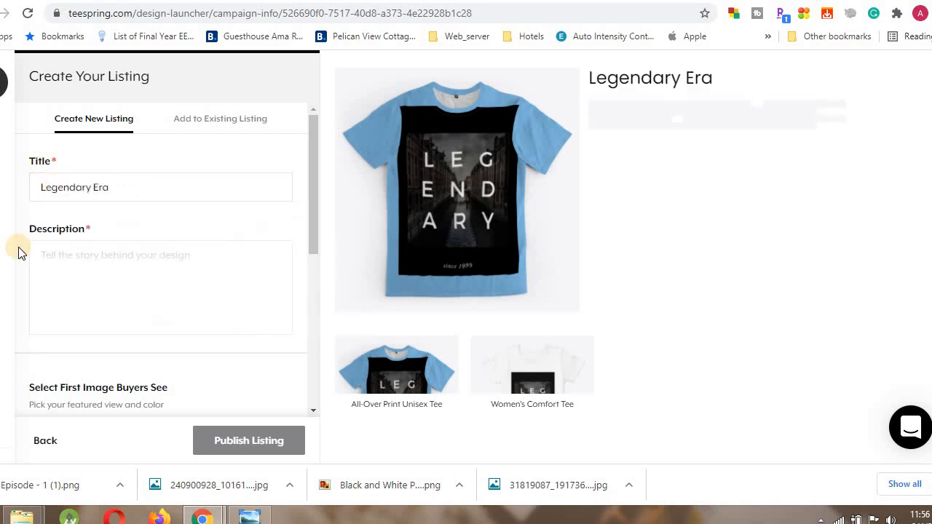
pyautogui.click(77, 255)
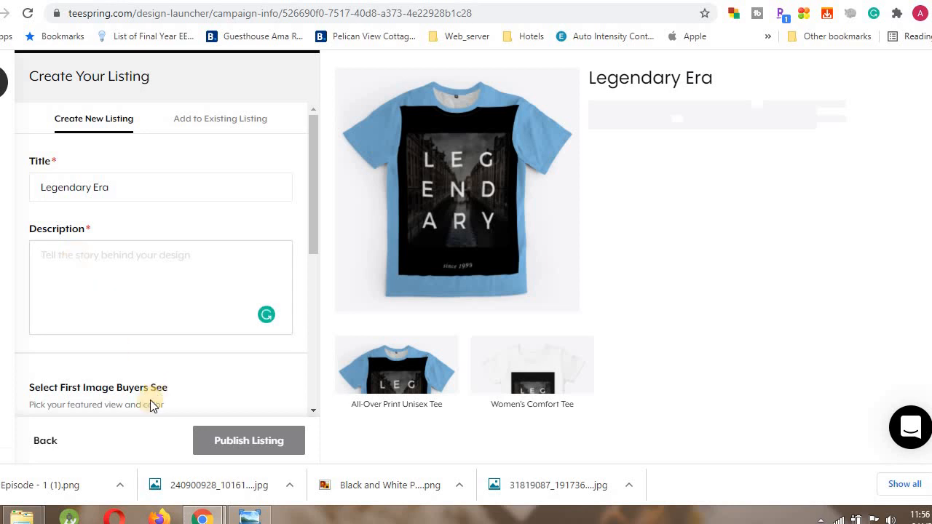
pyautogui.moveTo(316, 222)
pyautogui.mouseDown()
pyautogui.moveTo(311, 363)
pyautogui.moveTo(319, 215)
pyautogui.mouseUp()
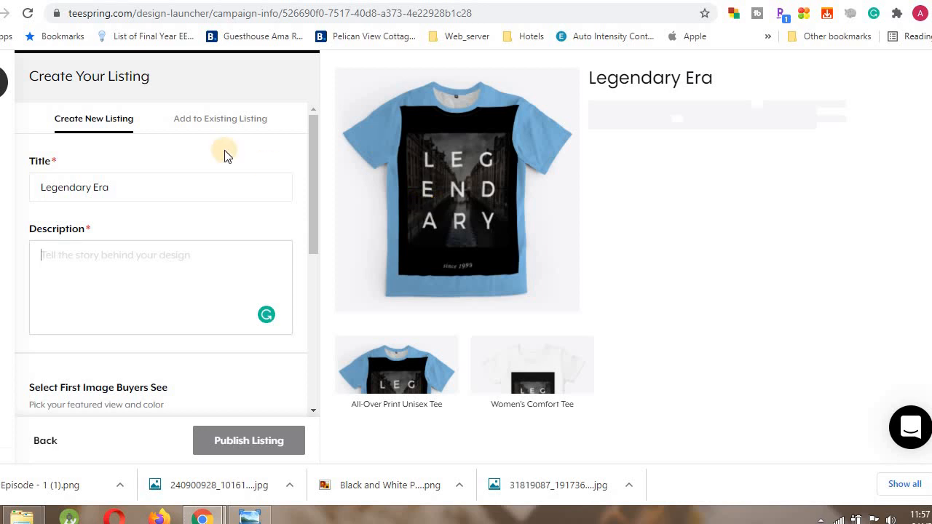
pyautogui.moveTo(313, 195)
pyautogui.mouseDown()
pyautogui.moveTo(312, 258)
pyautogui.moveTo(314, 174)
pyautogui.moveTo(316, 367)
pyautogui.mouseUp()
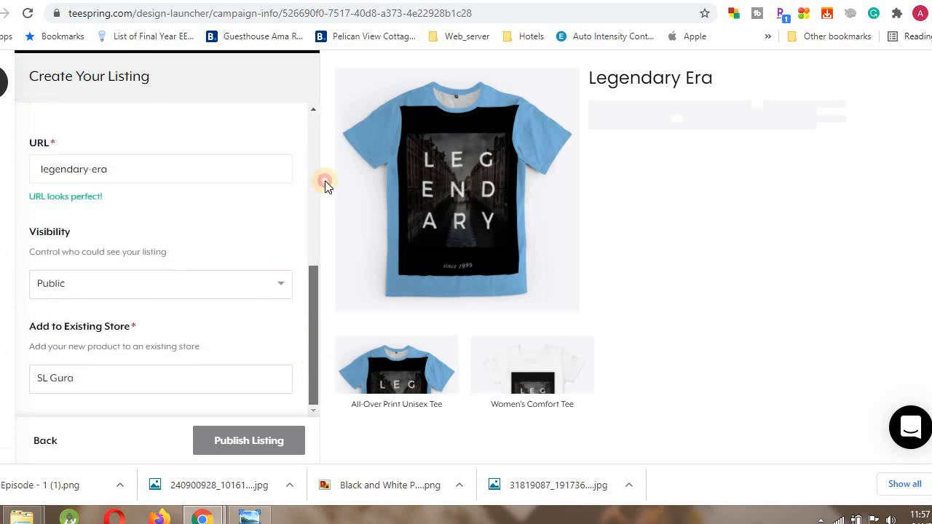
pyautogui.moveTo(325, 180); pyautogui.dragTo(321, 162)
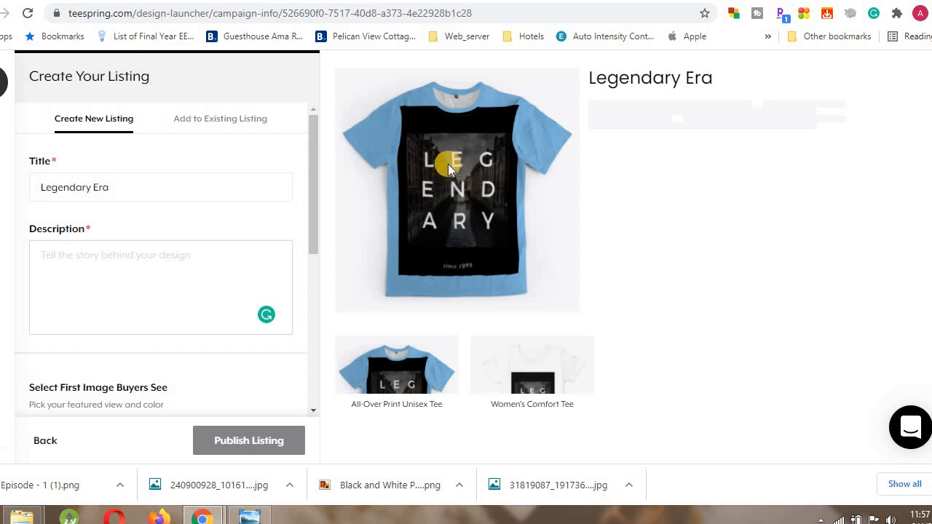
# Enter "hsdshdjshdu" as the listing's description and publish the listing.
pyautogui.click(79, 262)
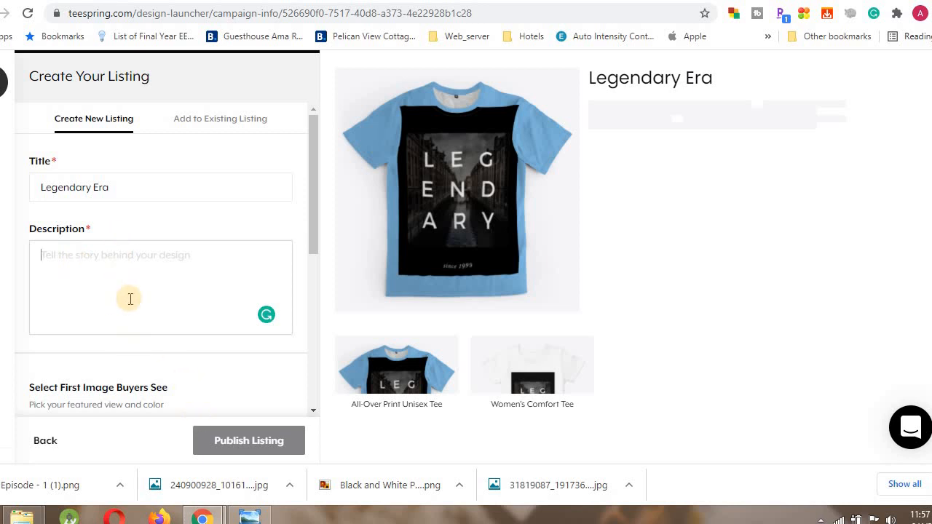
pyautogui.moveTo(240, 517)
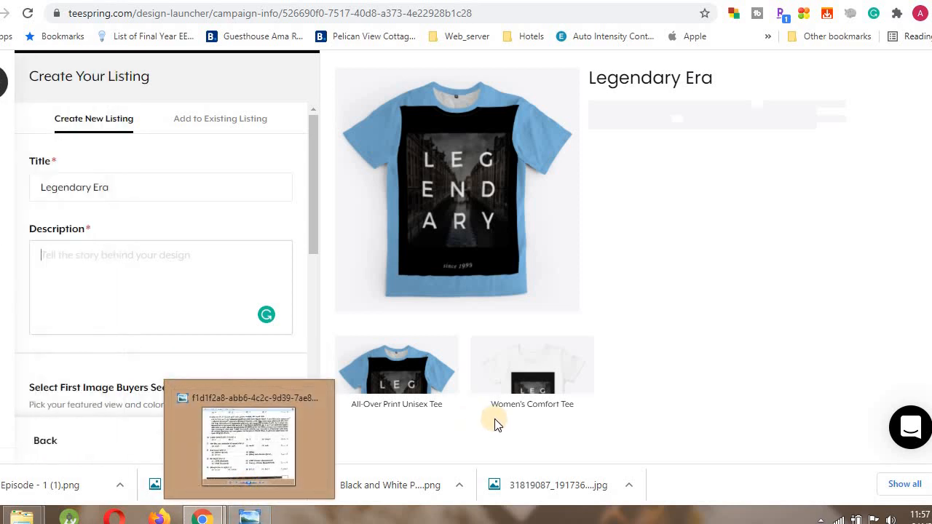
pyautogui.write('hsdshdjshdu')
pyautogui.click(250, 440)
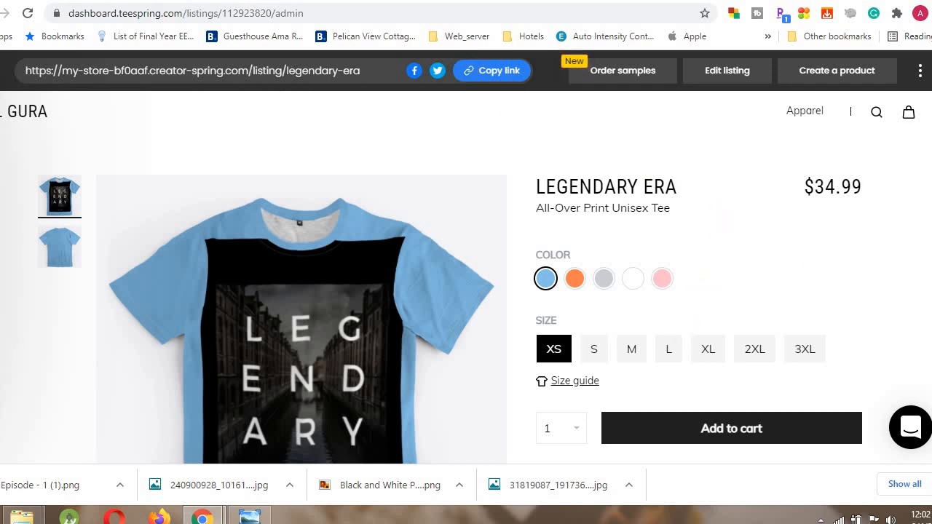
# Review the published Legendary Era listing's description and other products, and view the All-Over Print Unisex Tee in orange.
pyautogui.scroll(-5, 925, 276)
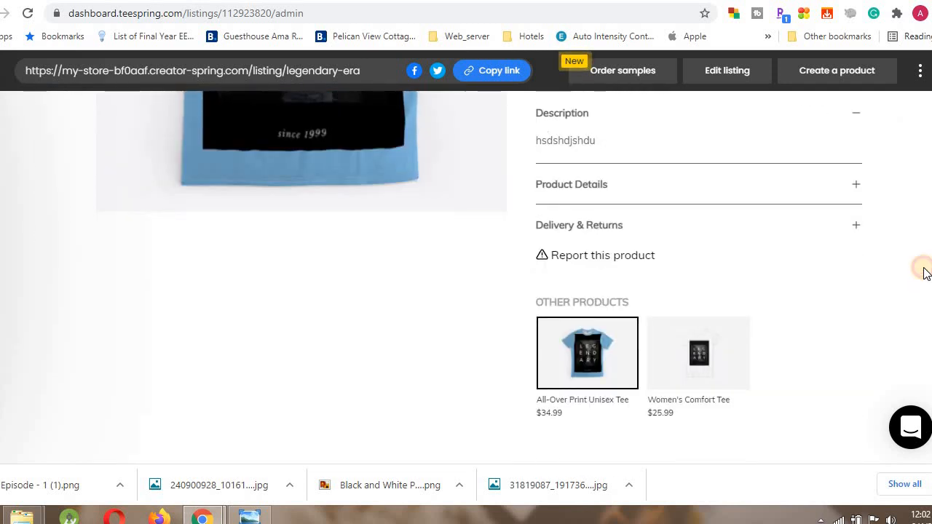
pyautogui.scroll(4, 923, 270)
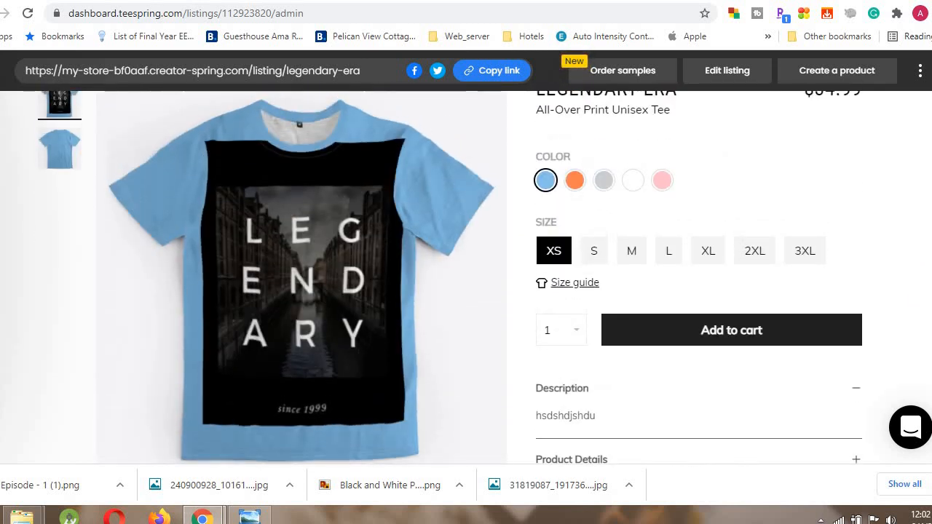
pyautogui.scroll(1, 549, 173)
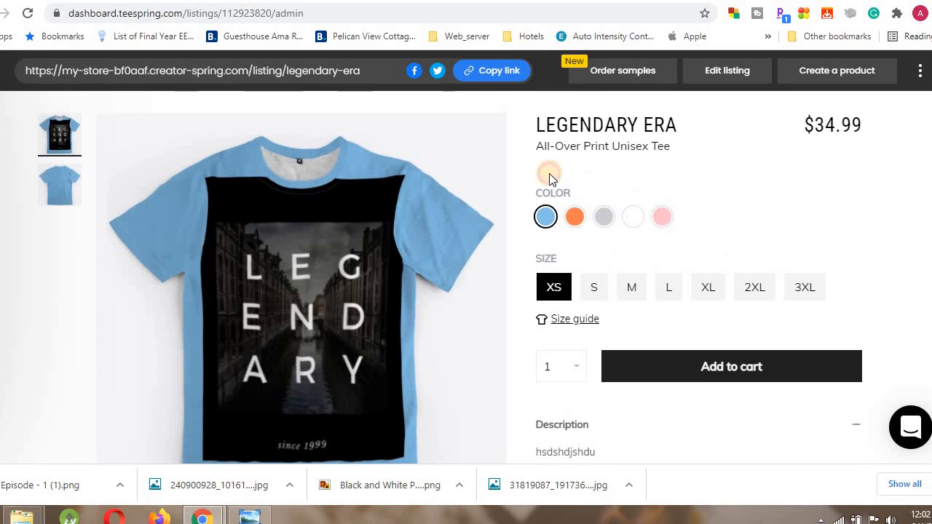
pyautogui.click(574, 216)
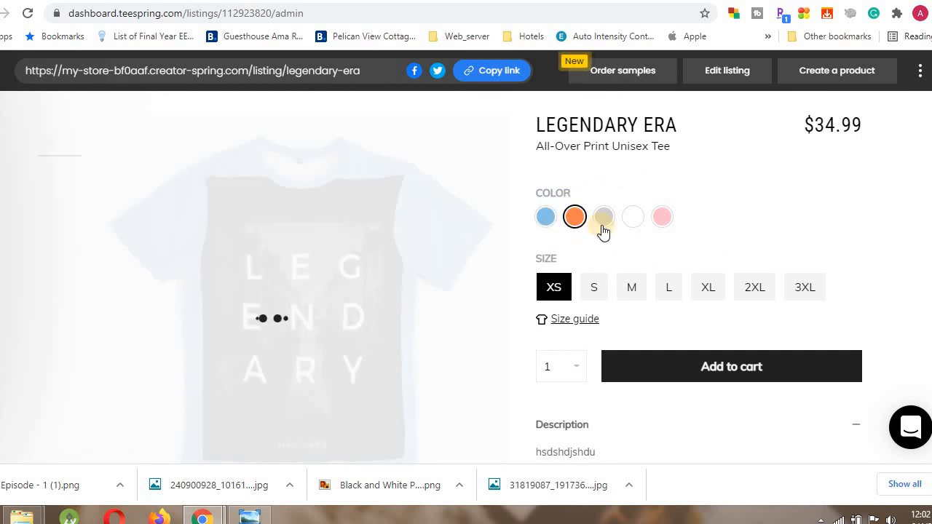